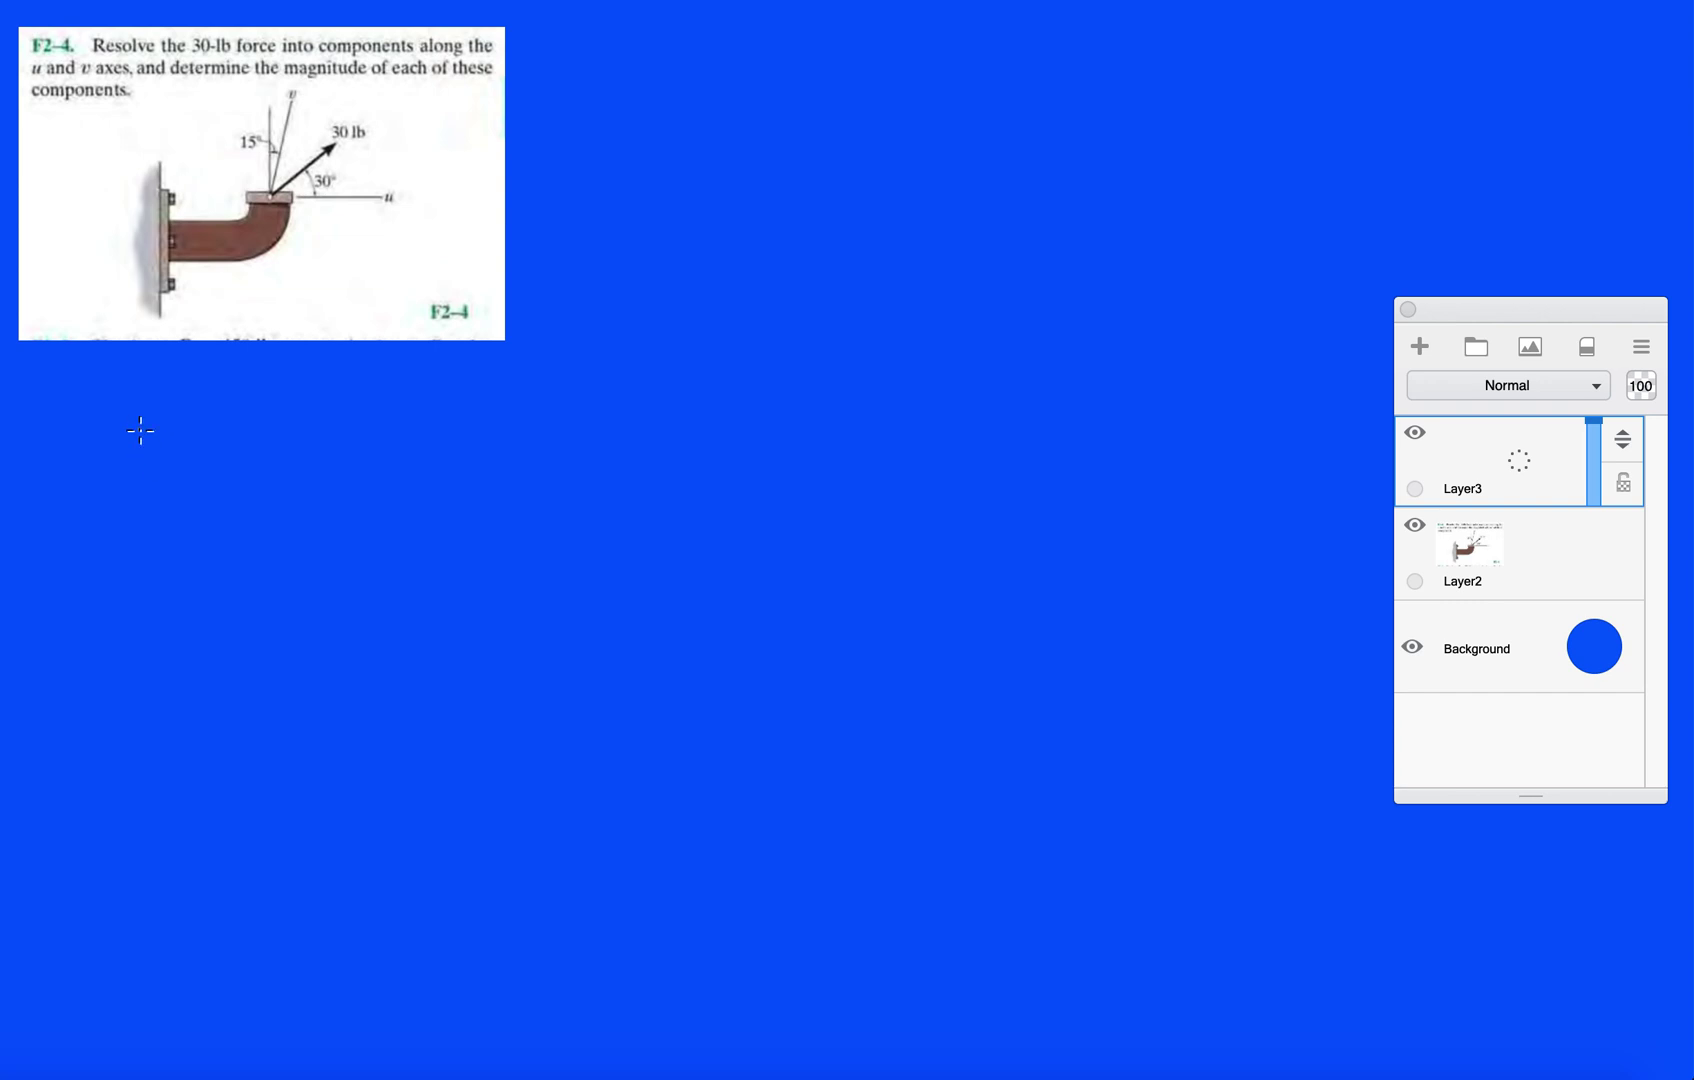
# Draw the x and y axes with arrowheads and x, y labels.
pyautogui.moveTo(139, 414)
pyautogui.mouseDown()
pyautogui.moveTo(139, 602)
pyautogui.moveTo(132, 625)
pyautogui.moveTo(79, 629)
pyautogui.moveTo(420, 640)
pyautogui.mouseUp()
pyautogui.moveTo(446, 617); pyautogui.dragTo(440, 641)
pyautogui.moveTo(125, 425)
pyautogui.mouseDown()
pyautogui.moveTo(146, 421)
pyautogui.moveTo(86, 399)
pyautogui.mouseUp()
pyautogui.moveTo(92, 378); pyautogui.dragTo(79, 420)
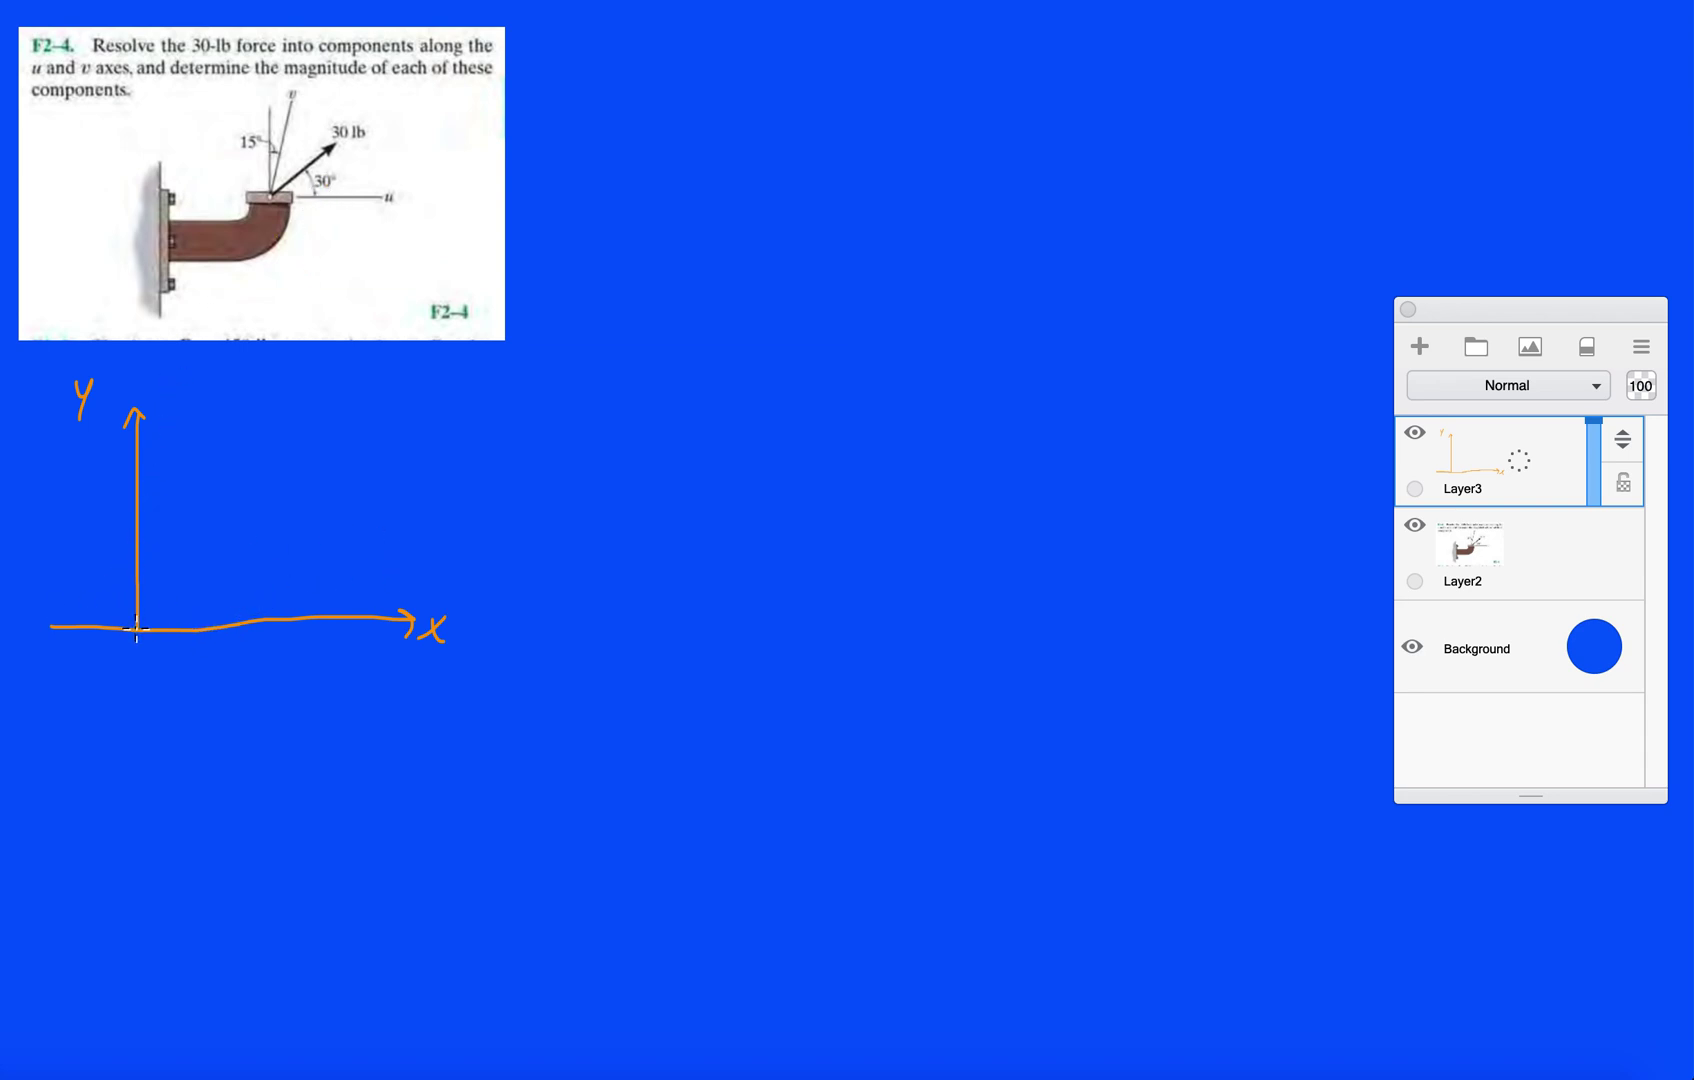
# Sketch a 30 lb force with Fx and Fy components, then erase the Fx label and component arrows.
pyautogui.moveTo(135, 627)
pyautogui.mouseDown()
pyautogui.moveTo(333, 442)
pyautogui.moveTo(329, 460)
pyautogui.moveTo(343, 425)
pyautogui.mouseUp()
pyautogui.moveTo(368, 396); pyautogui.dragTo(401, 400)
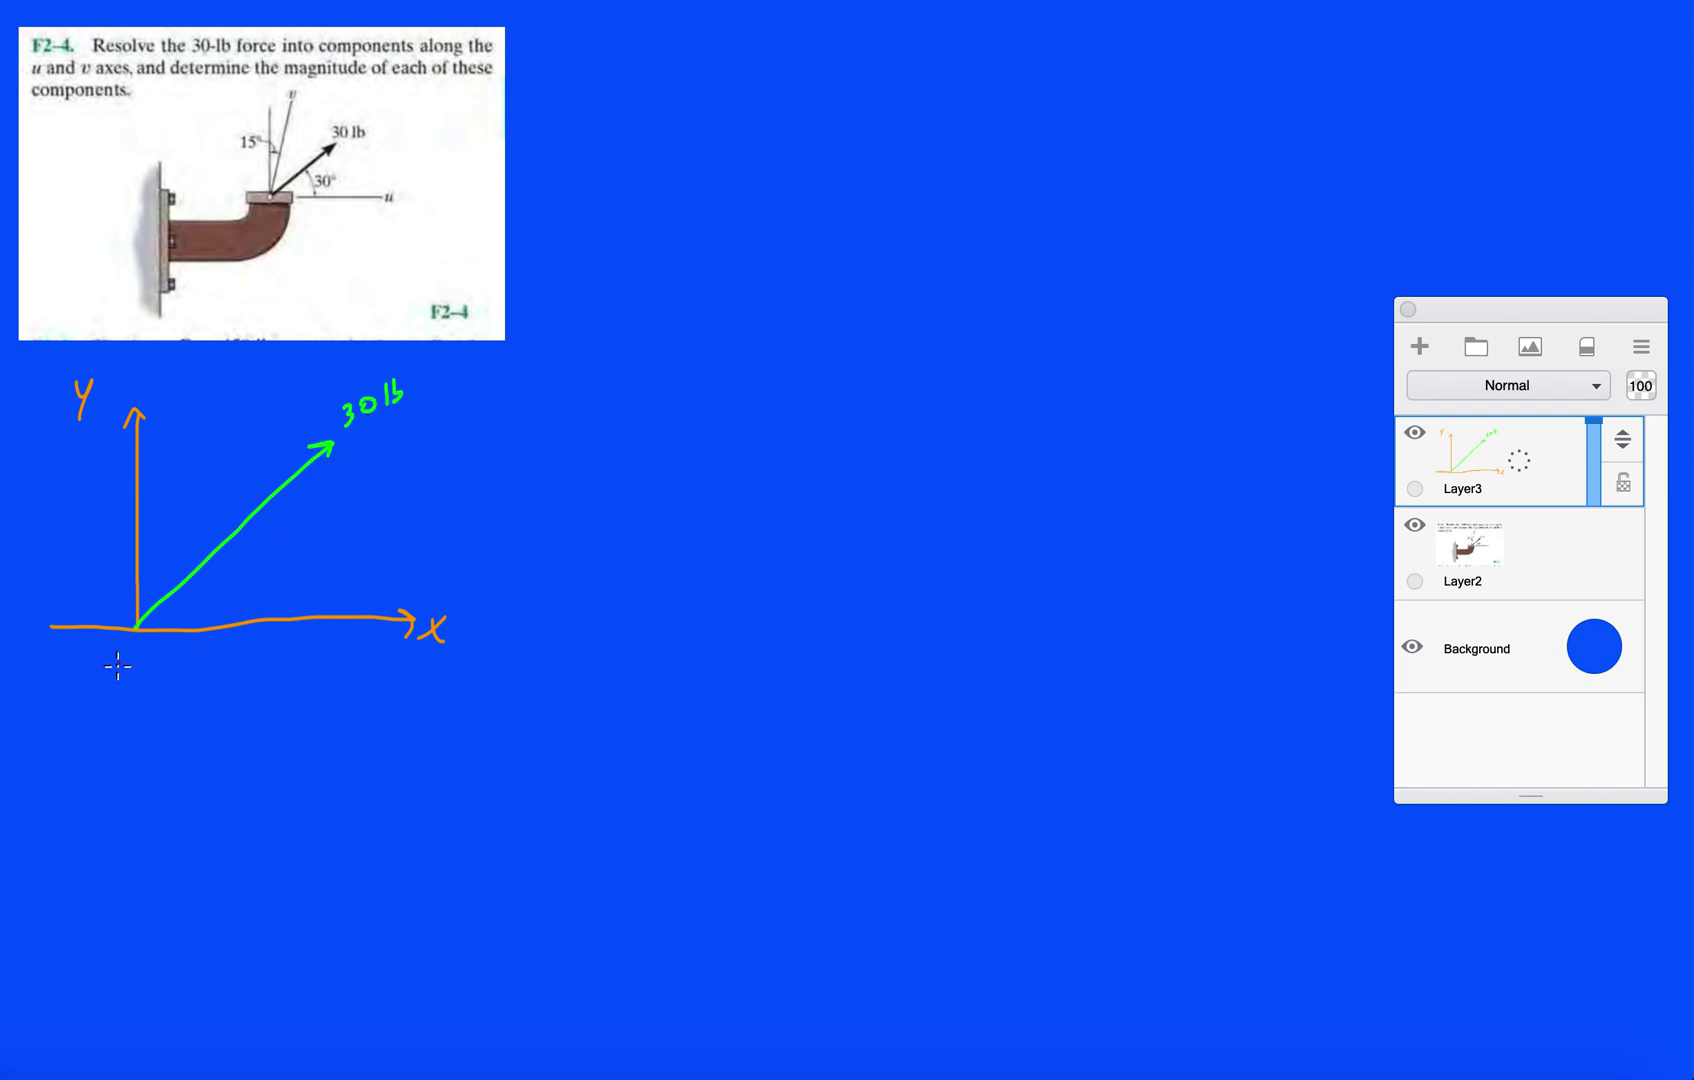
pyautogui.moveTo(147, 628)
pyautogui.mouseDown()
pyautogui.moveTo(338, 619)
pyautogui.moveTo(324, 610)
pyautogui.moveTo(333, 630)
pyautogui.moveTo(250, 674)
pyautogui.moveTo(276, 649)
pyautogui.moveTo(251, 672)
pyautogui.moveTo(287, 690)
pyautogui.mouseUp()
pyautogui.moveTo(286, 674); pyautogui.dragTo(274, 691)
pyautogui.moveTo(341, 616)
pyautogui.mouseDown()
pyautogui.moveTo(346, 448)
pyautogui.moveTo(323, 473)
pyautogui.moveTo(362, 476)
pyautogui.mouseUp()
pyautogui.moveTo(361, 524)
pyautogui.mouseDown()
pyautogui.moveTo(348, 537)
pyautogui.moveTo(386, 528)
pyautogui.mouseUp()
pyautogui.moveTo(370, 536); pyautogui.dragTo(375, 557)
pyautogui.click(201, 670)
pyautogui.moveTo(268, 696)
pyautogui.mouseDown()
pyautogui.moveTo(305, 634)
pyautogui.moveTo(445, 615)
pyautogui.moveTo(384, 502)
pyautogui.moveTo(387, 436)
pyautogui.moveTo(410, 417)
pyautogui.moveTo(237, 526)
pyautogui.moveTo(176, 594)
pyautogui.moveTo(193, 607)
pyautogui.moveTo(69, 620)
pyautogui.moveTo(154, 539)
pyautogui.moveTo(142, 460)
pyautogui.moveTo(98, 427)
pyautogui.mouseUp()
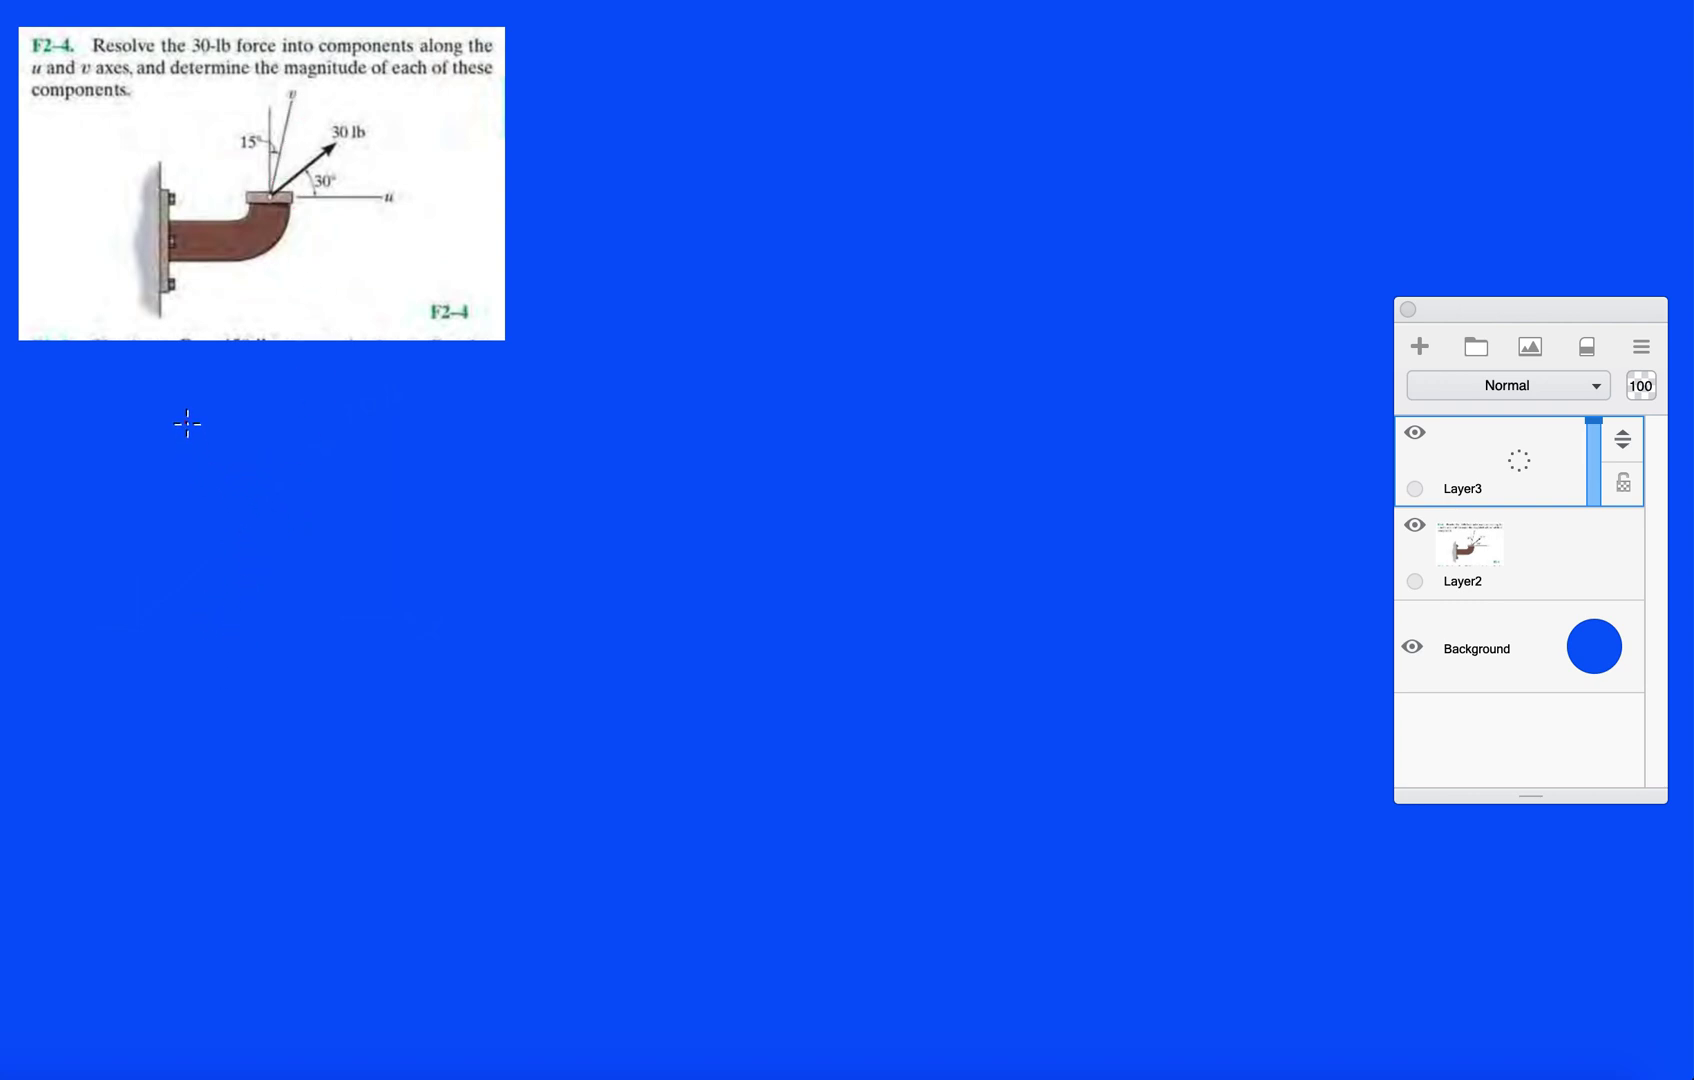
# Draw red reference axes, a green u axis along the horizontal, and the inclined v axis.
pyautogui.moveTo(187, 424)
pyautogui.mouseDown()
pyautogui.moveTo(193, 680)
pyautogui.moveTo(163, 692)
pyautogui.moveTo(561, 685)
pyautogui.mouseUp()
pyautogui.moveTo(190, 687)
pyautogui.mouseDown()
pyautogui.moveTo(565, 671)
pyautogui.moveTo(567, 695)
pyautogui.moveTo(625, 690)
pyautogui.mouseUp()
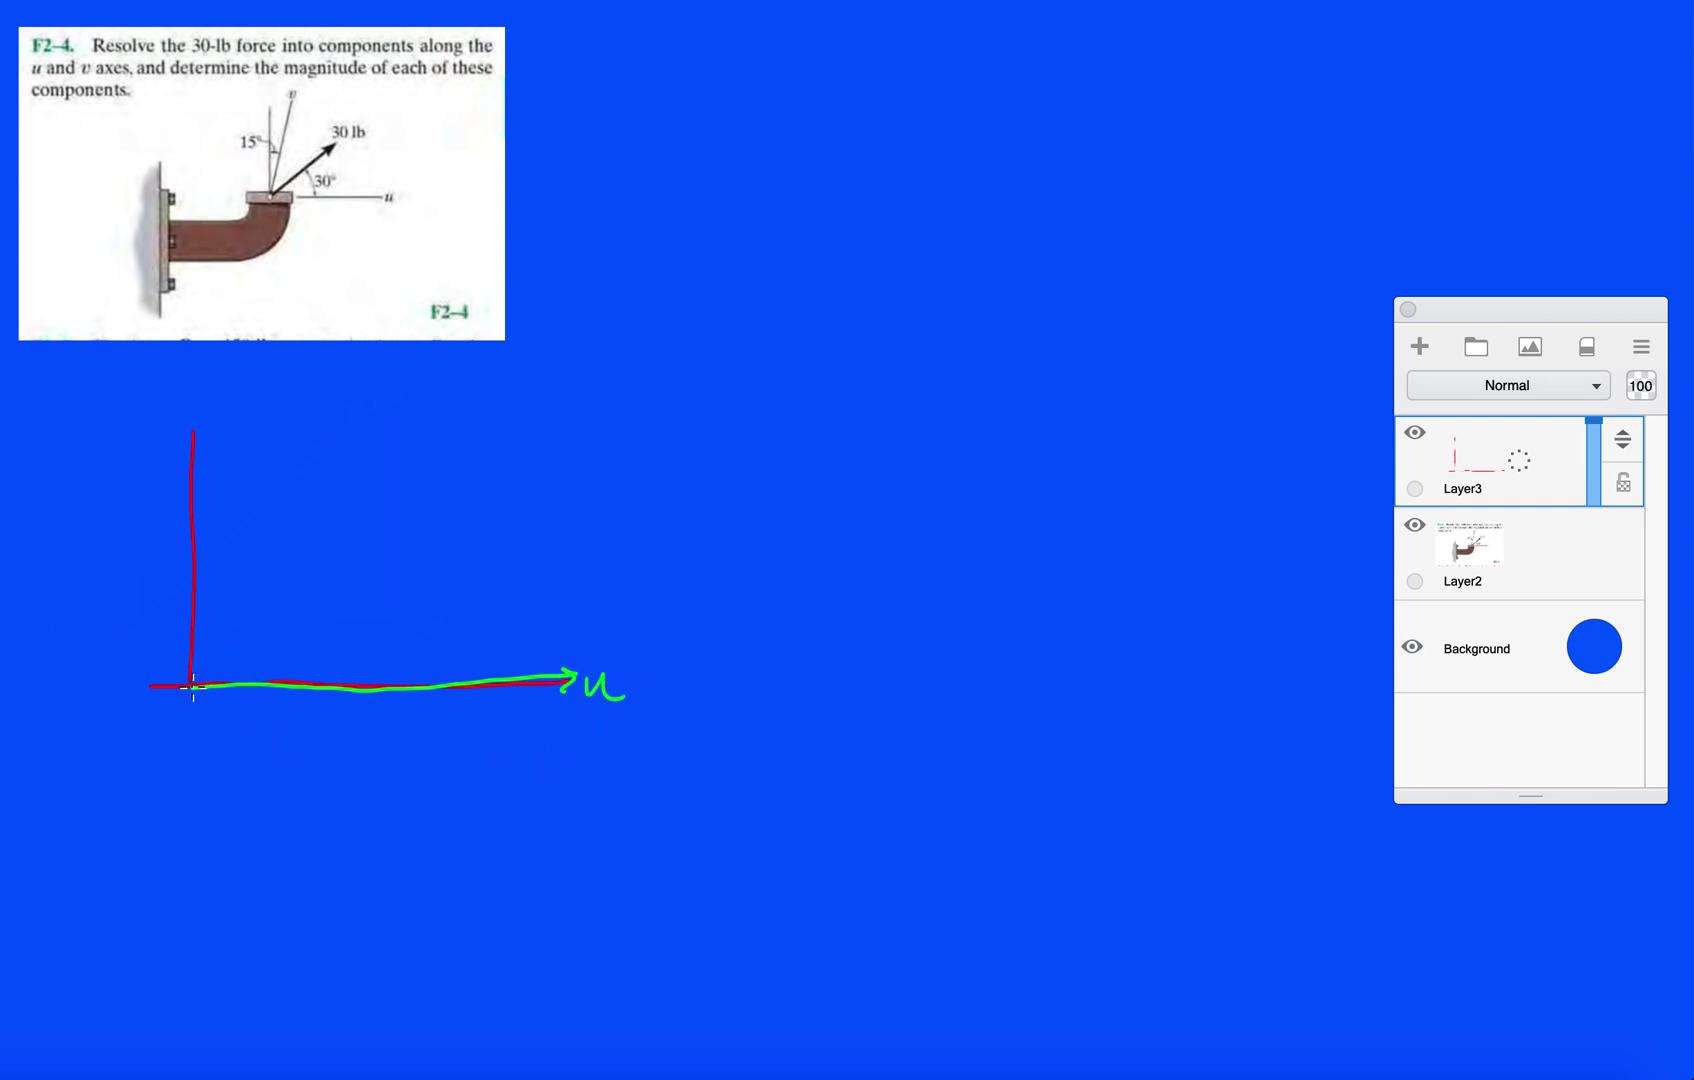
pyautogui.moveTo(192, 687); pyautogui.dragTo(286, 424)
# Draw the arc between the vertical and the v axis and label it 15°.
pyautogui.moveTo(189, 519)
pyautogui.mouseDown()
pyautogui.moveTo(250, 519)
pyautogui.moveTo(204, 494)
pyautogui.mouseUp()
pyautogui.moveTo(220, 465); pyautogui.dragTo(207, 492)
pyautogui.moveTo(225, 455)
pyautogui.mouseDown()
pyautogui.moveTo(295, 404)
pyautogui.moveTo(282, 364)
pyautogui.moveTo(305, 350)
pyautogui.mouseUp()
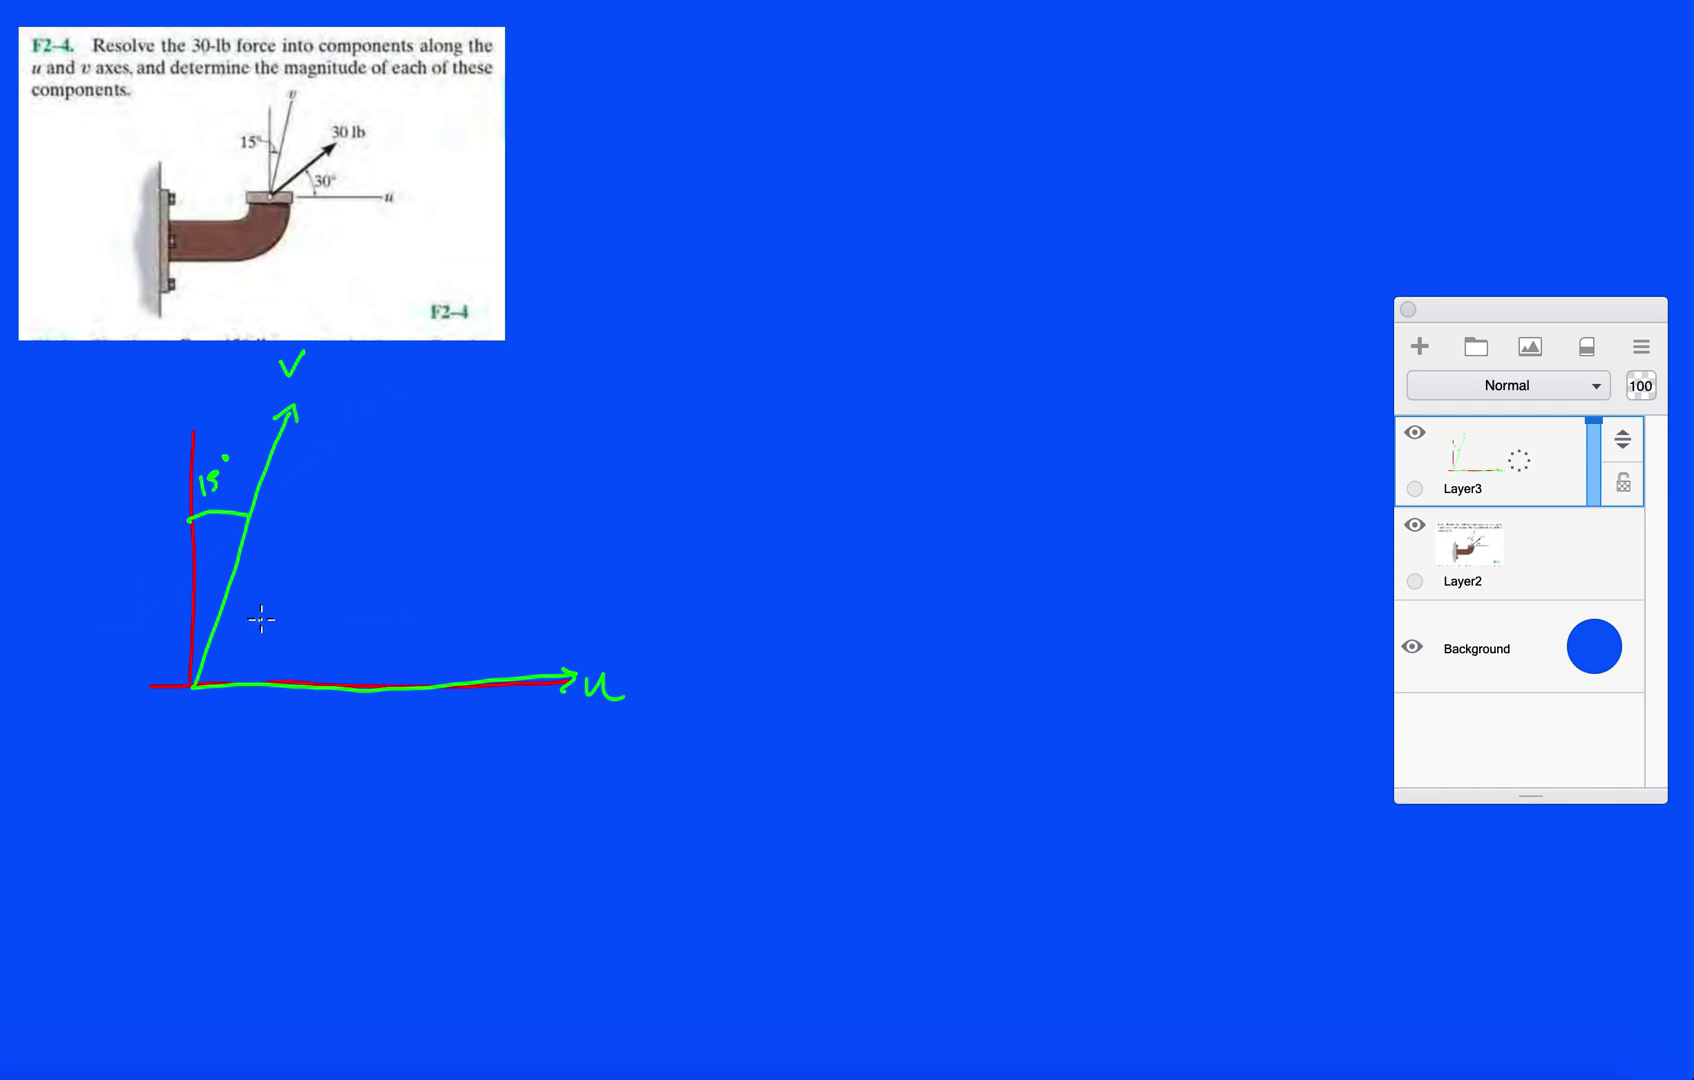
# Draw the yellow force arrow from the origin, label it 30, and mark its angles.
pyautogui.moveTo(193, 685); pyautogui.dragTo(481, 503)
pyautogui.moveTo(506, 484)
pyautogui.mouseDown()
pyautogui.moveTo(498, 497)
pyautogui.moveTo(507, 484)
pyautogui.mouseUp()
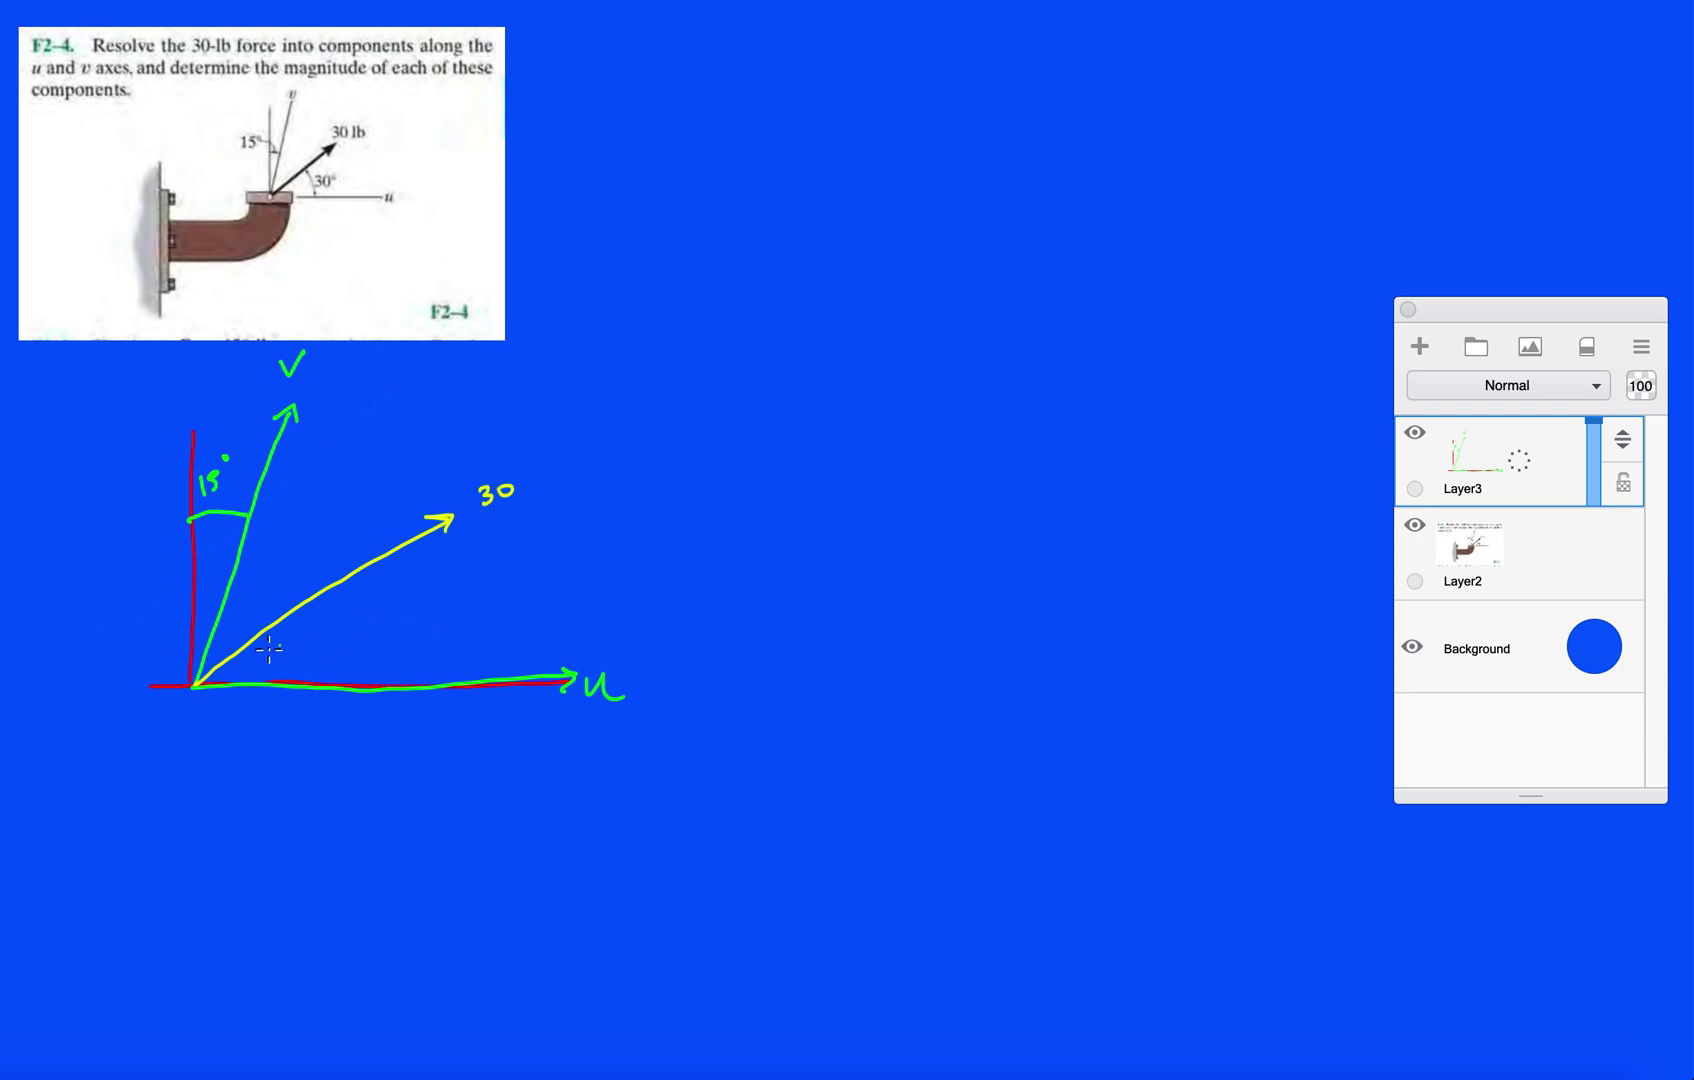
pyautogui.moveTo(247, 643)
pyautogui.mouseDown()
pyautogui.moveTo(262, 678)
pyautogui.moveTo(289, 657)
pyautogui.mouseUp()
pyautogui.moveTo(218, 619); pyautogui.dragTo(252, 638)
# Write the 45° label on the angle between the v axis and the force.
pyautogui.moveTo(250, 588); pyautogui.dragTo(258, 599)
pyautogui.moveTo(255, 590); pyautogui.dragTo(255, 606)
pyautogui.moveTo(262, 590); pyautogui.dragTo(270, 589)
# Draw orange Fv to the force tip and Fu along u, labelling both.
pyautogui.moveTo(452, 520)
pyautogui.mouseDown()
pyautogui.moveTo(432, 575)
pyautogui.moveTo(452, 534)
pyautogui.moveTo(385, 690)
pyautogui.mouseUp()
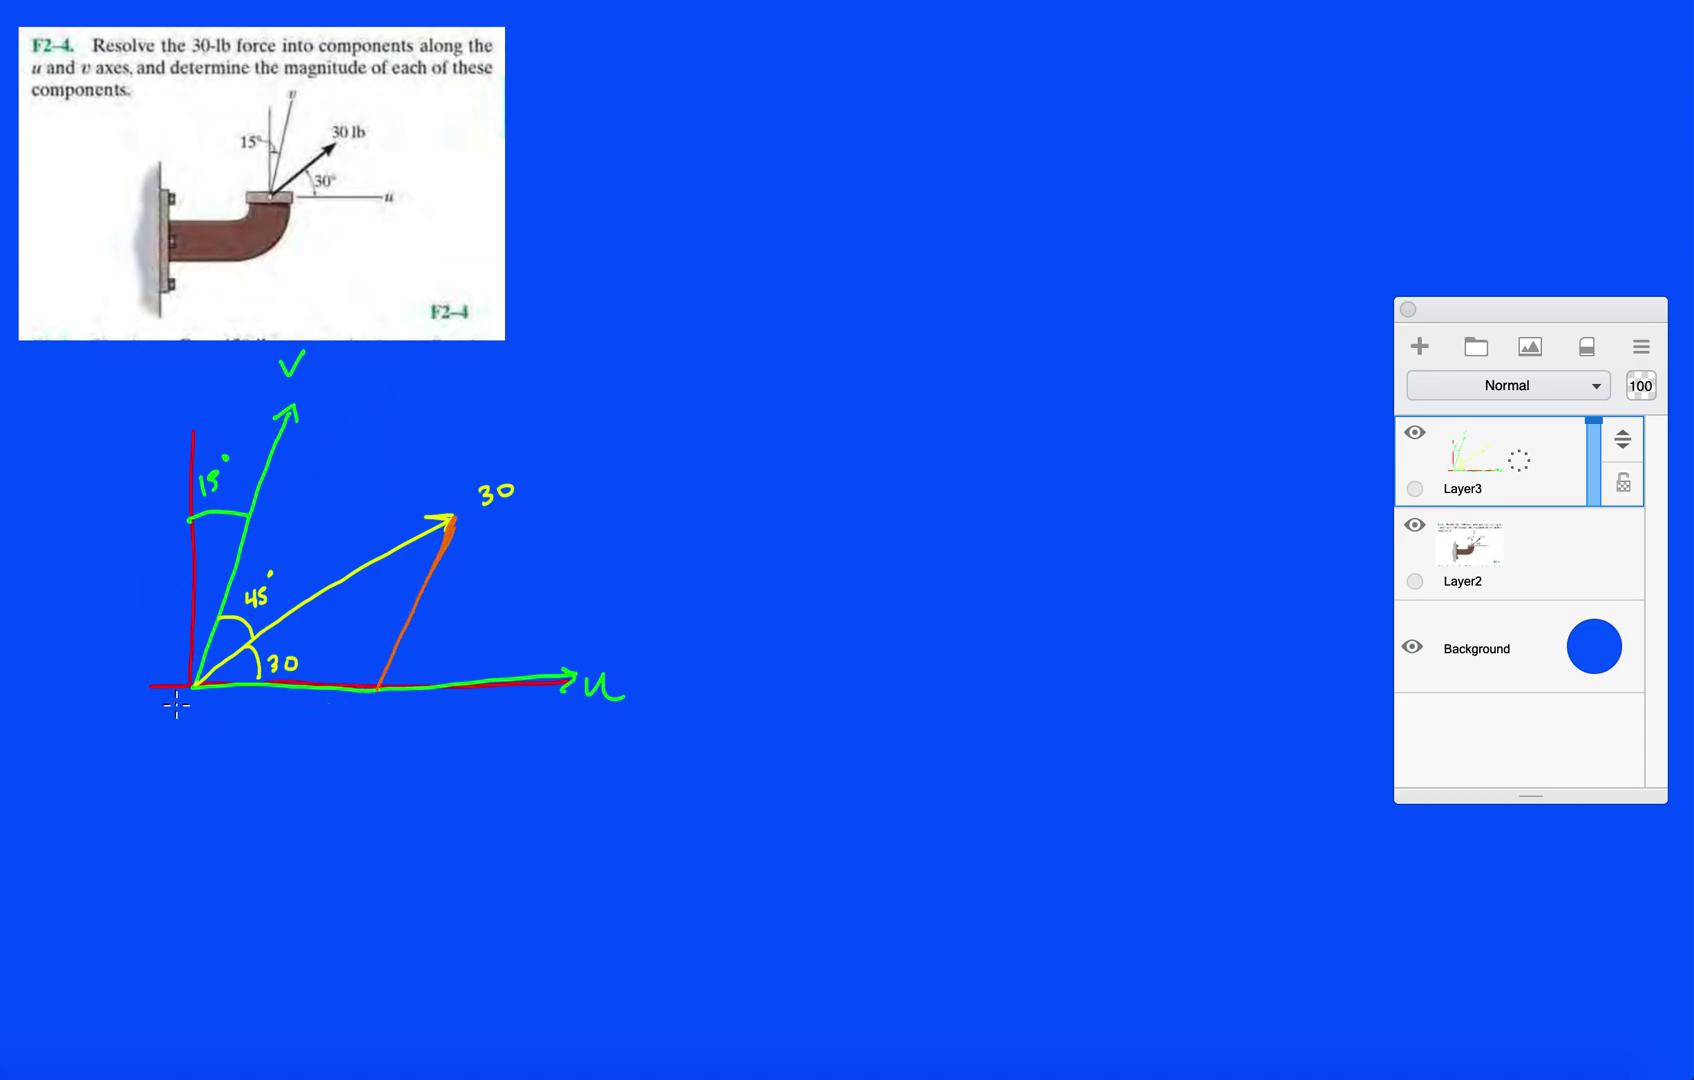
pyautogui.moveTo(192, 686)
pyautogui.mouseDown()
pyautogui.moveTo(377, 689)
pyautogui.moveTo(367, 677)
pyautogui.moveTo(379, 688)
pyautogui.moveTo(362, 707)
pyautogui.moveTo(367, 669)
pyautogui.moveTo(369, 694)
pyautogui.moveTo(266, 713)
pyautogui.moveTo(299, 710)
pyautogui.moveTo(270, 736)
pyautogui.moveTo(312, 756)
pyautogui.mouseUp()
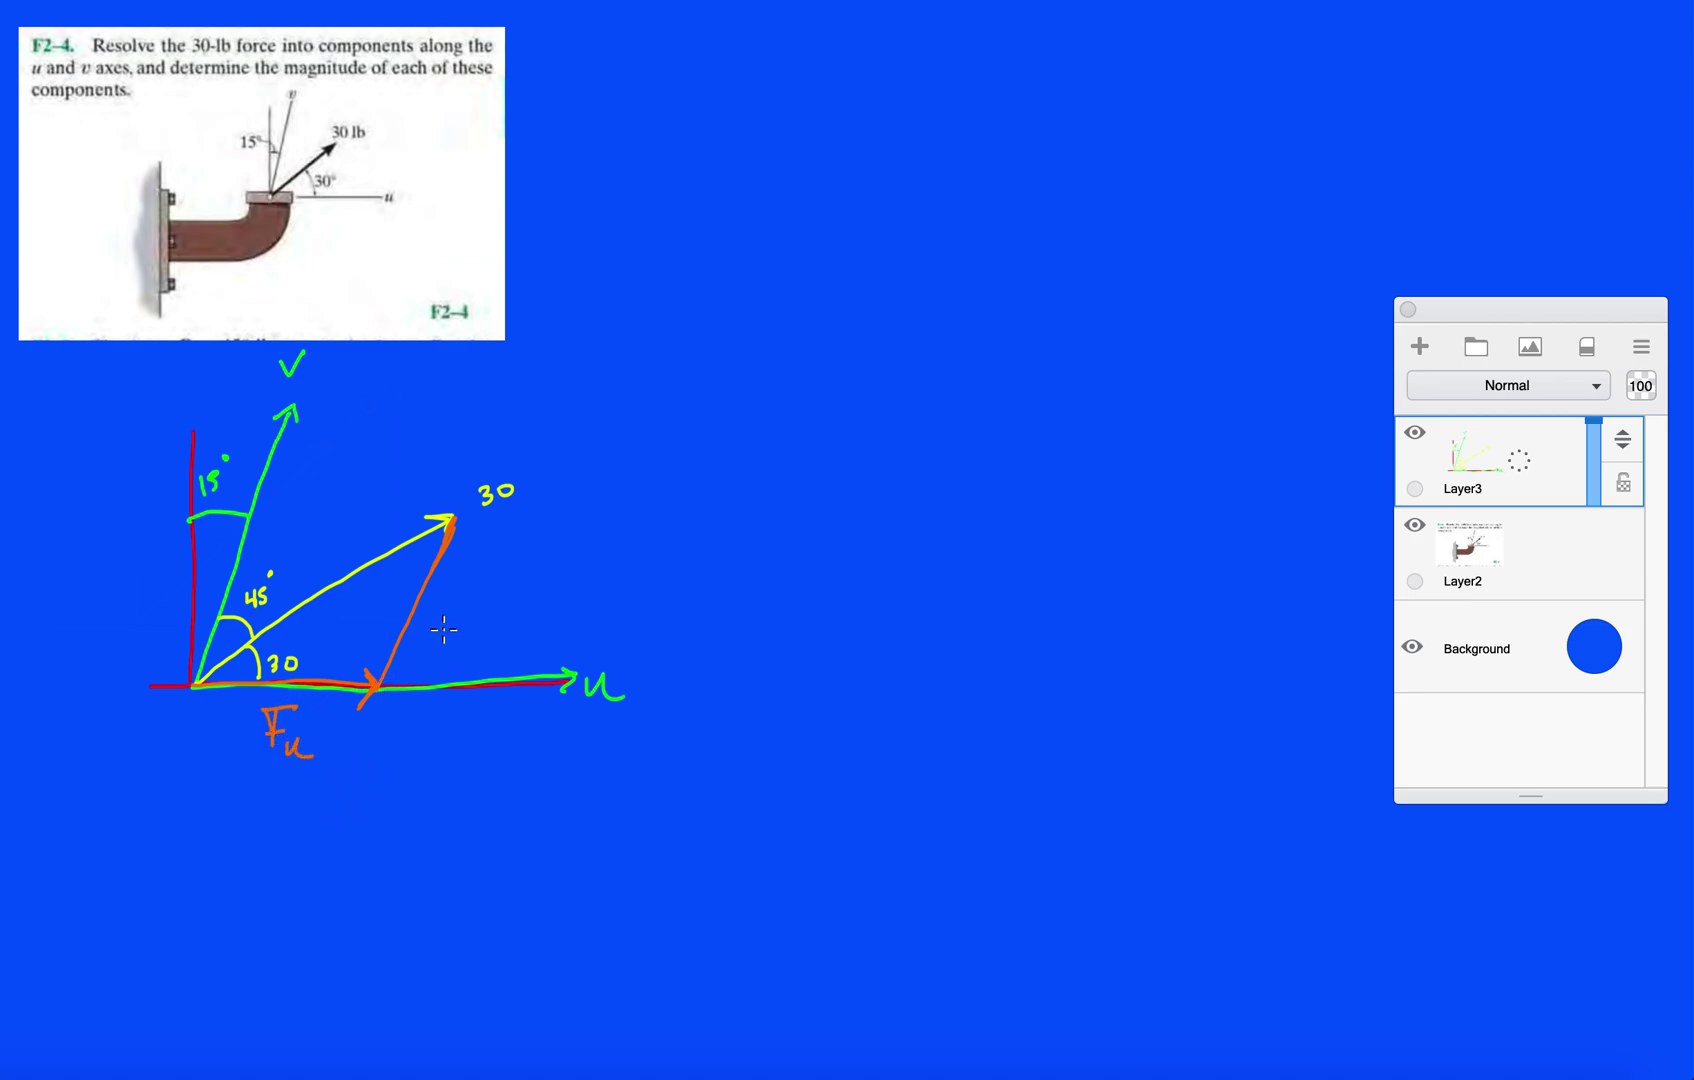
pyautogui.moveTo(431, 608)
pyautogui.mouseDown()
pyautogui.moveTo(429, 648)
pyautogui.moveTo(452, 606)
pyautogui.mouseUp()
pyautogui.moveTo(421, 631); pyautogui.dragTo(457, 634)
pyautogui.moveTo(294, 752); pyautogui.dragTo(314, 757)
pyautogui.click(395, 732)
pyautogui.click(413, 643)
# Add the Fv arrowhead, write 30 lb on the force, and mark the Fu-tip angle with a degree sign.
pyautogui.moveTo(440, 540)
pyautogui.mouseDown()
pyautogui.moveTo(453, 517)
pyautogui.moveTo(458, 548)
pyautogui.mouseUp()
pyautogui.moveTo(321, 568)
pyautogui.mouseDown()
pyautogui.moveTo(350, 540)
pyautogui.moveTo(364, 549)
pyautogui.mouseUp()
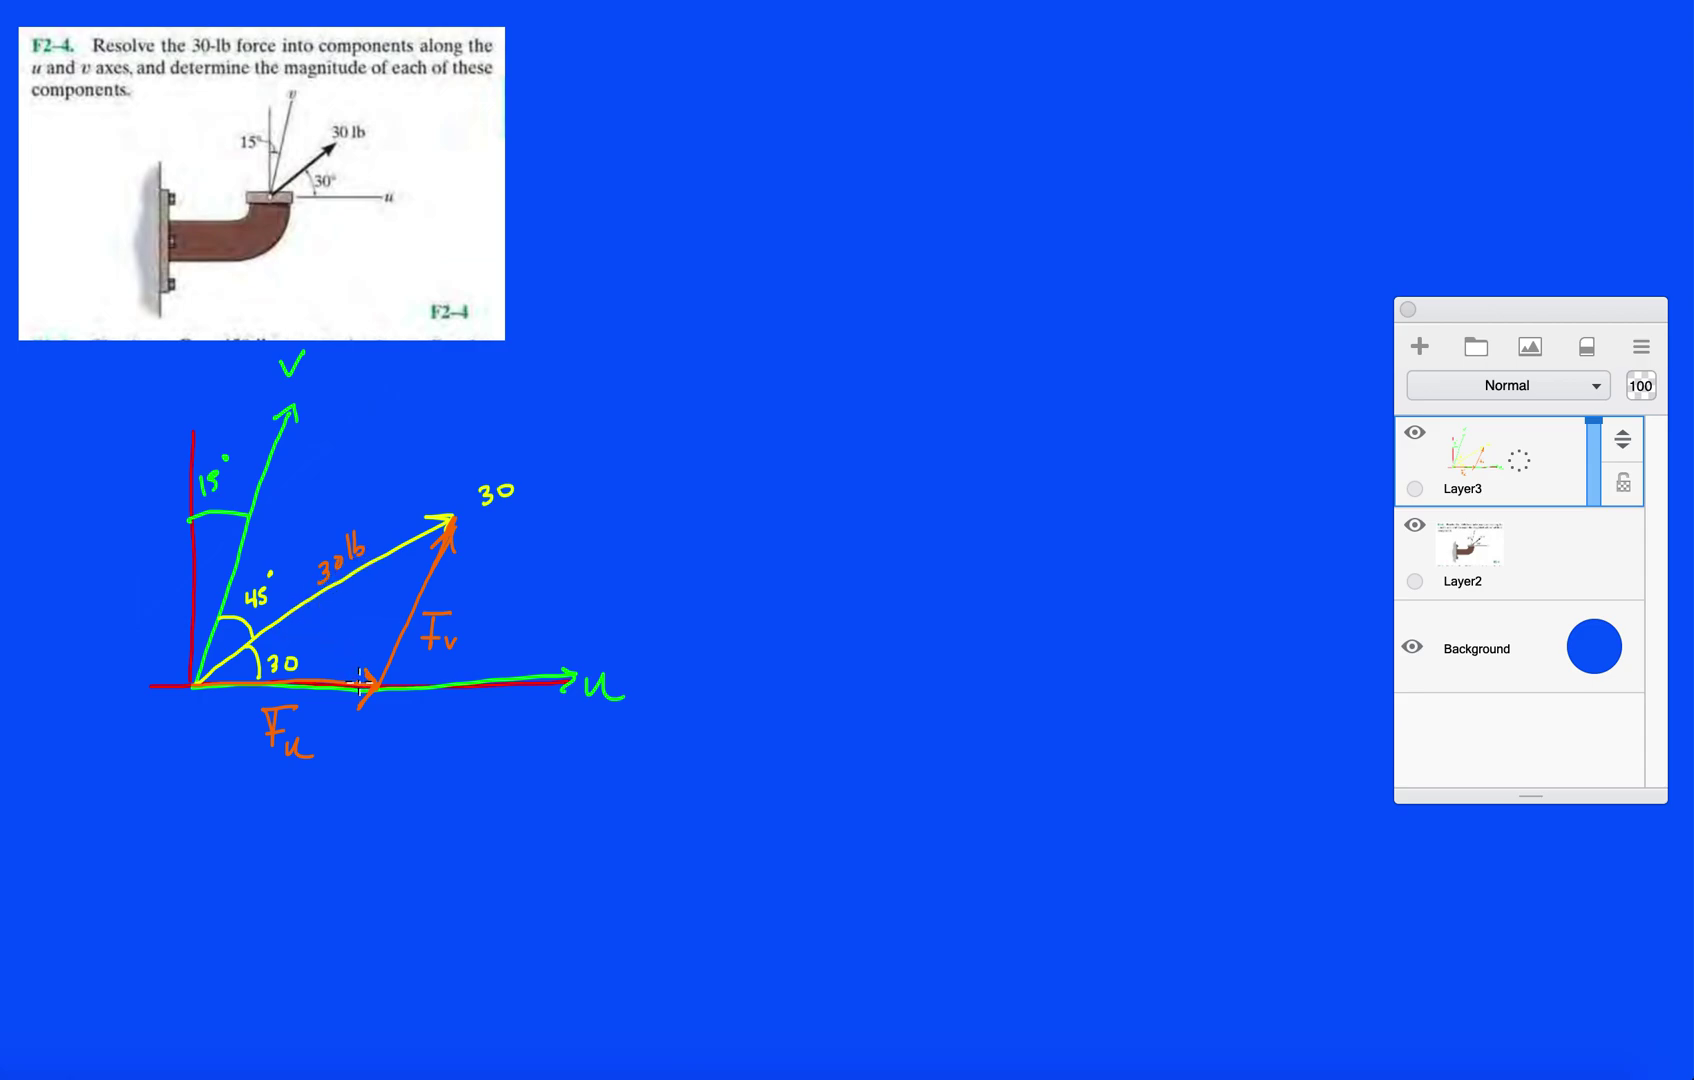
pyautogui.moveTo(366, 677); pyautogui.dragTo(386, 663)
pyautogui.moveTo(301, 654); pyautogui.dragTo(299, 659)
# Draw dashed horizontal and vertical guide lines through the force tip and add a vector bar to the Fv label.
pyautogui.moveTo(393, 521); pyautogui.dragTo(465, 520)
pyautogui.moveTo(471, 519); pyautogui.dragTo(497, 519)
pyautogui.moveTo(503, 518); pyautogui.dragTo(554, 516)
pyautogui.moveTo(565, 516); pyautogui.dragTo(582, 515)
pyautogui.moveTo(424, 612); pyautogui.dragTo(452, 611)
pyautogui.moveTo(457, 483); pyautogui.dragTo(461, 545)
pyautogui.moveTo(455, 635)
pyautogui.mouseDown()
pyautogui.moveTo(446, 540)
pyautogui.moveTo(434, 565)
pyautogui.mouseUp()
# Undo a stray mark, then draw and label the 15° and 45° angles at the force tip.
pyautogui.moveTo(451, 536); pyautogui.dragTo(458, 578)
pyautogui.moveTo(396, 521)
pyautogui.mouseDown()
pyautogui.moveTo(418, 520)
pyautogui.moveTo(404, 540)
pyautogui.mouseUp()
pyautogui.press('super+z')
pyautogui.press('super+z')
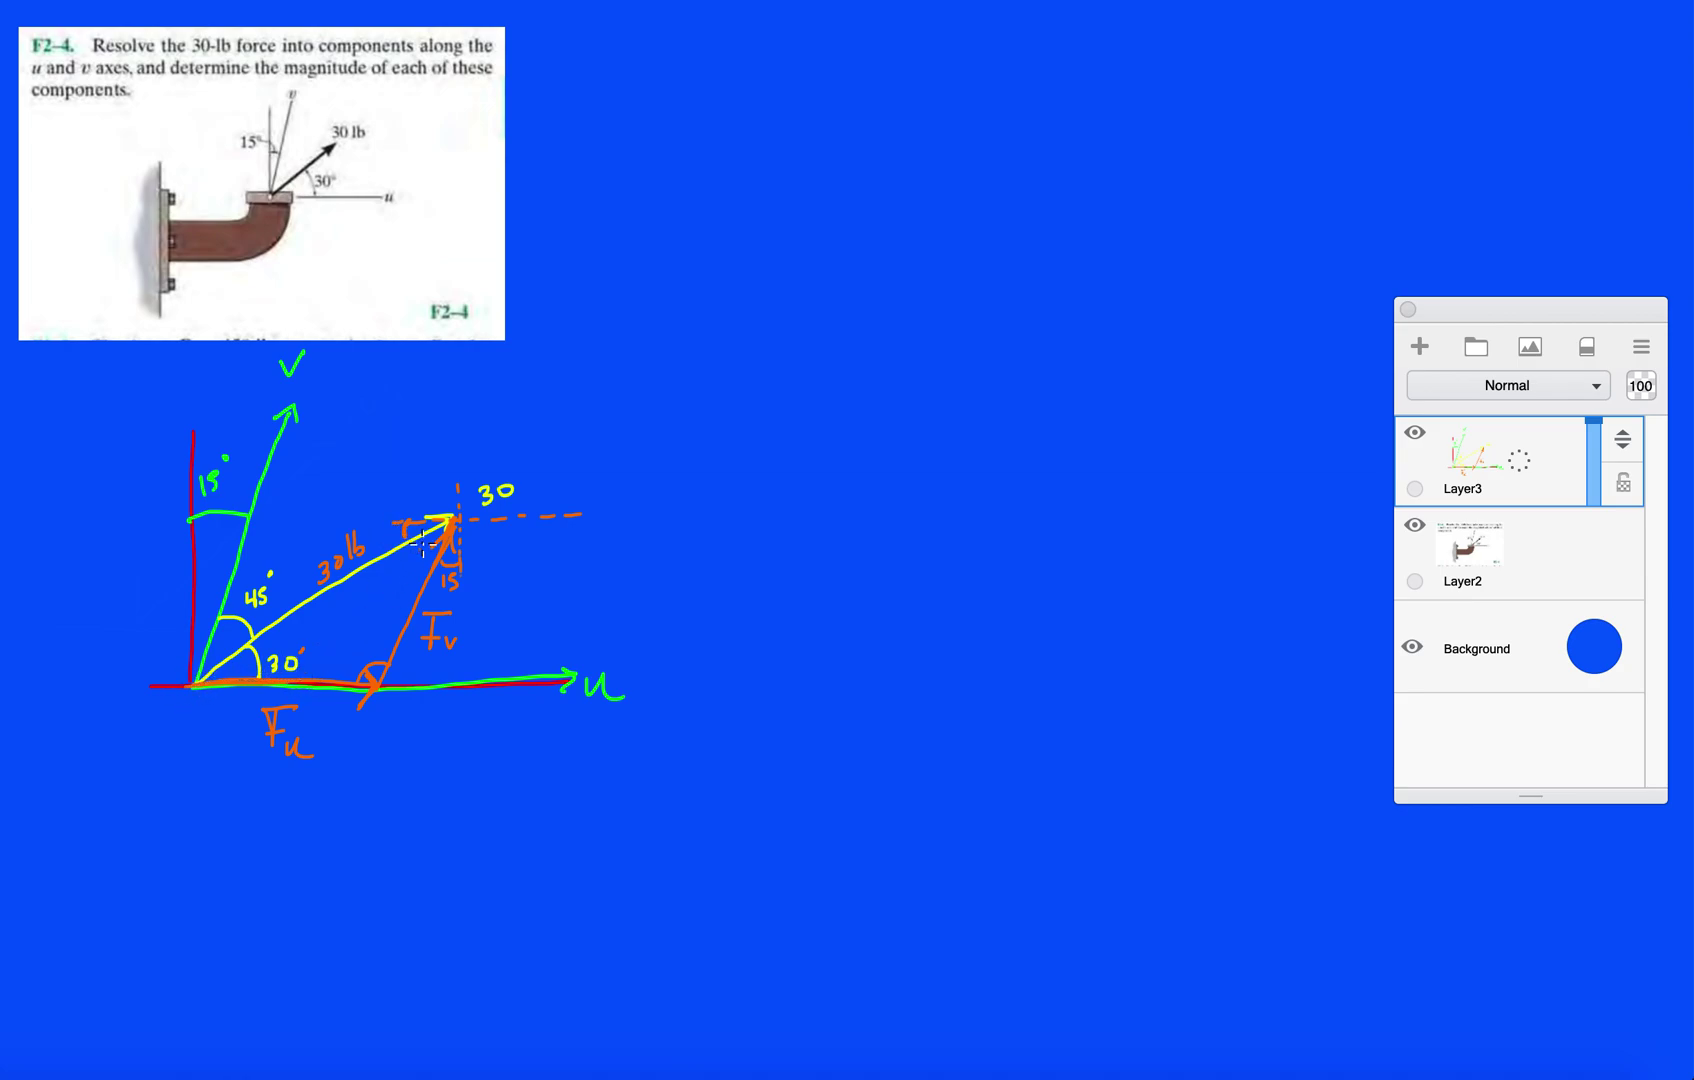
pyautogui.moveTo(389, 520); pyautogui.dragTo(450, 518)
pyautogui.moveTo(404, 512)
pyautogui.mouseDown()
pyautogui.moveTo(404, 528)
pyautogui.moveTo(390, 494)
pyautogui.moveTo(411, 466)
pyautogui.mouseUp()
pyautogui.moveTo(447, 543); pyautogui.dragTo(461, 542)
pyautogui.moveTo(403, 530)
pyautogui.mouseDown()
pyautogui.moveTo(432, 571)
pyautogui.moveTo(388, 594)
pyautogui.moveTo(399, 566)
pyautogui.mouseUp()
# Mark the u–Fv angle and handwrite θ = 105° in orange beside the problem image.
pyautogui.moveTo(358, 644)
pyautogui.mouseDown()
pyautogui.moveTo(352, 662)
pyautogui.moveTo(366, 648)
pyautogui.mouseUp()
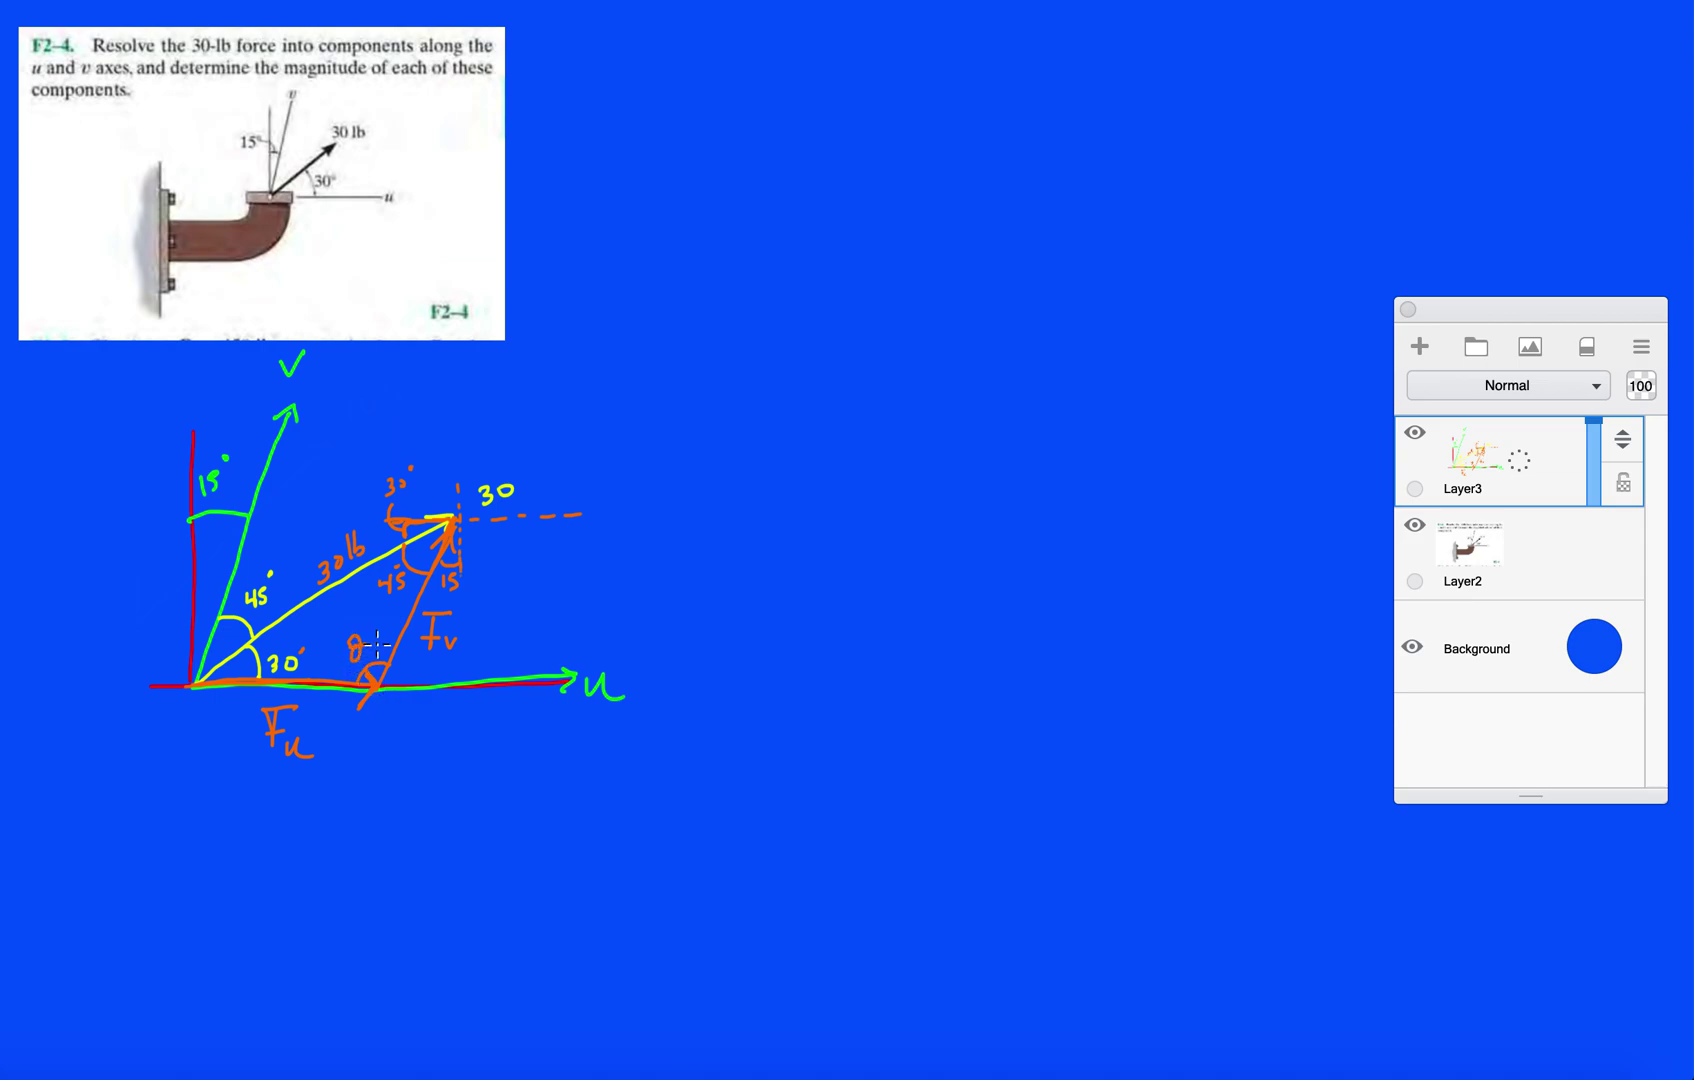
pyautogui.moveTo(614, 316); pyautogui.dragTo(690, 342)
pyautogui.moveTo(712, 302); pyautogui.dragTo(714, 304)
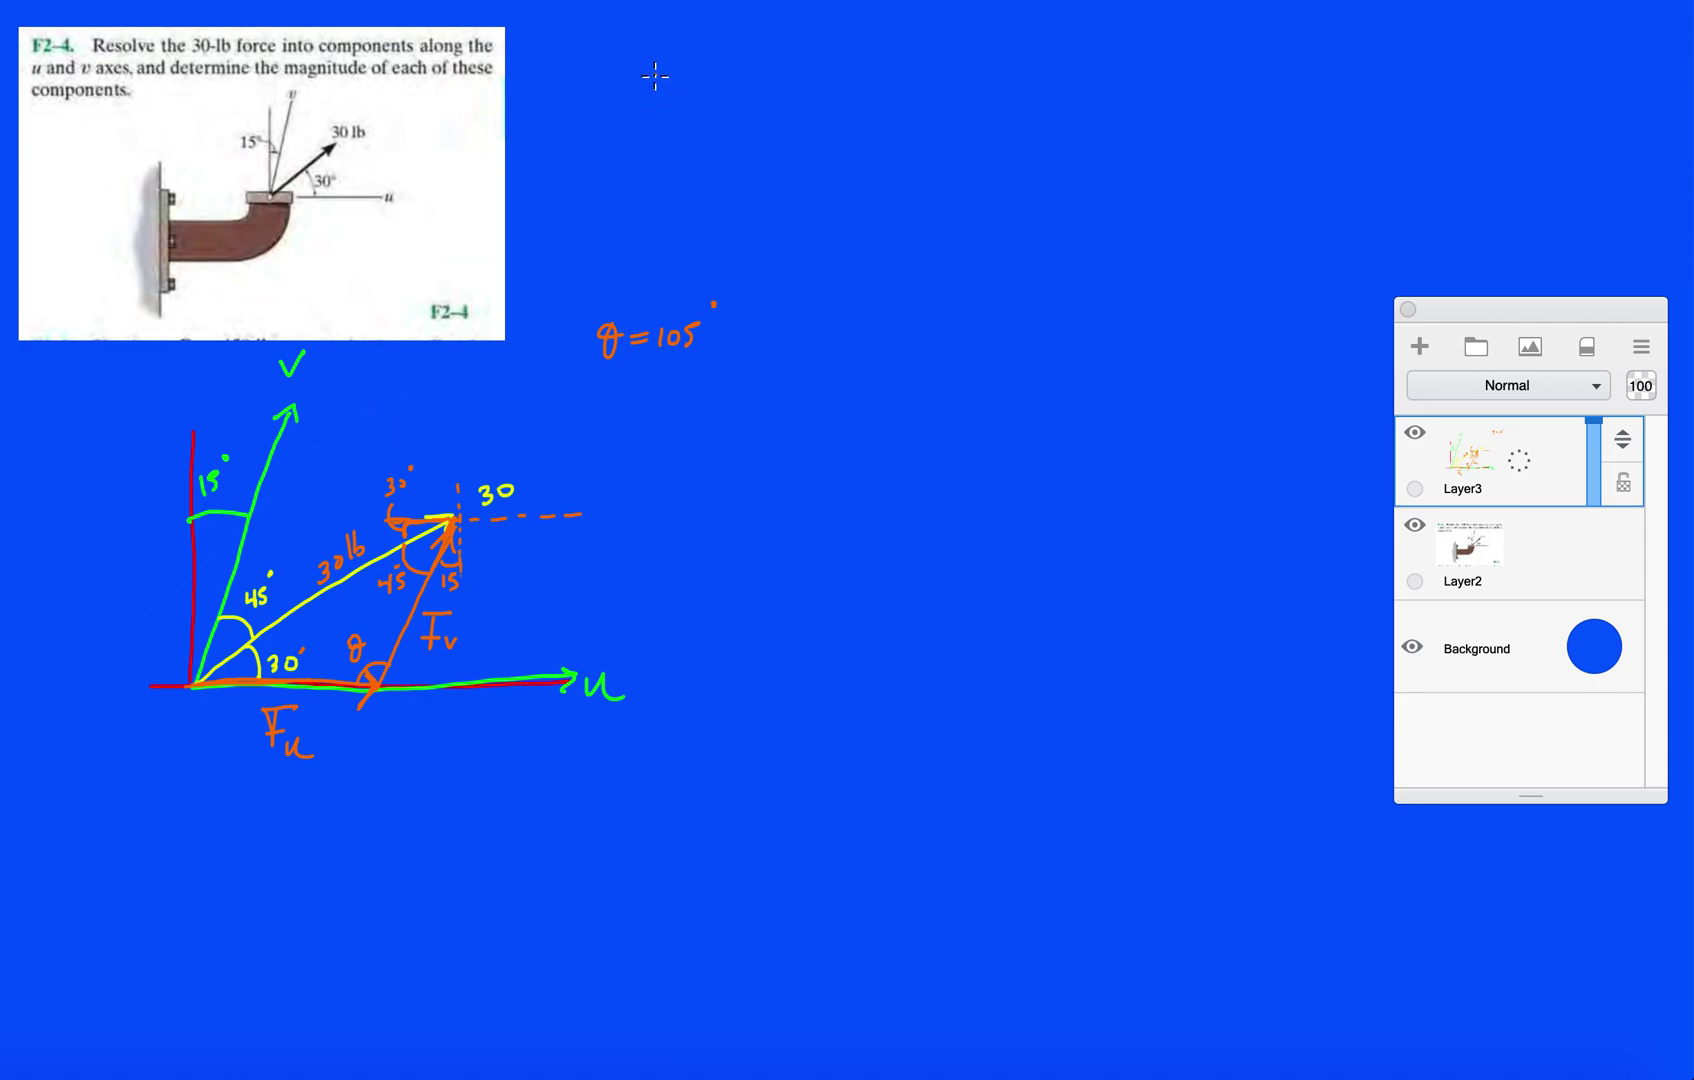
# Write the ratio 30/sin(105) followed by an equals sign.
pyautogui.moveTo(644, 74)
pyautogui.mouseDown()
pyautogui.moveTo(641, 104)
pyautogui.moveTo(690, 72)
pyautogui.mouseUp()
pyautogui.moveTo(580, 124); pyautogui.dragTo(752, 116)
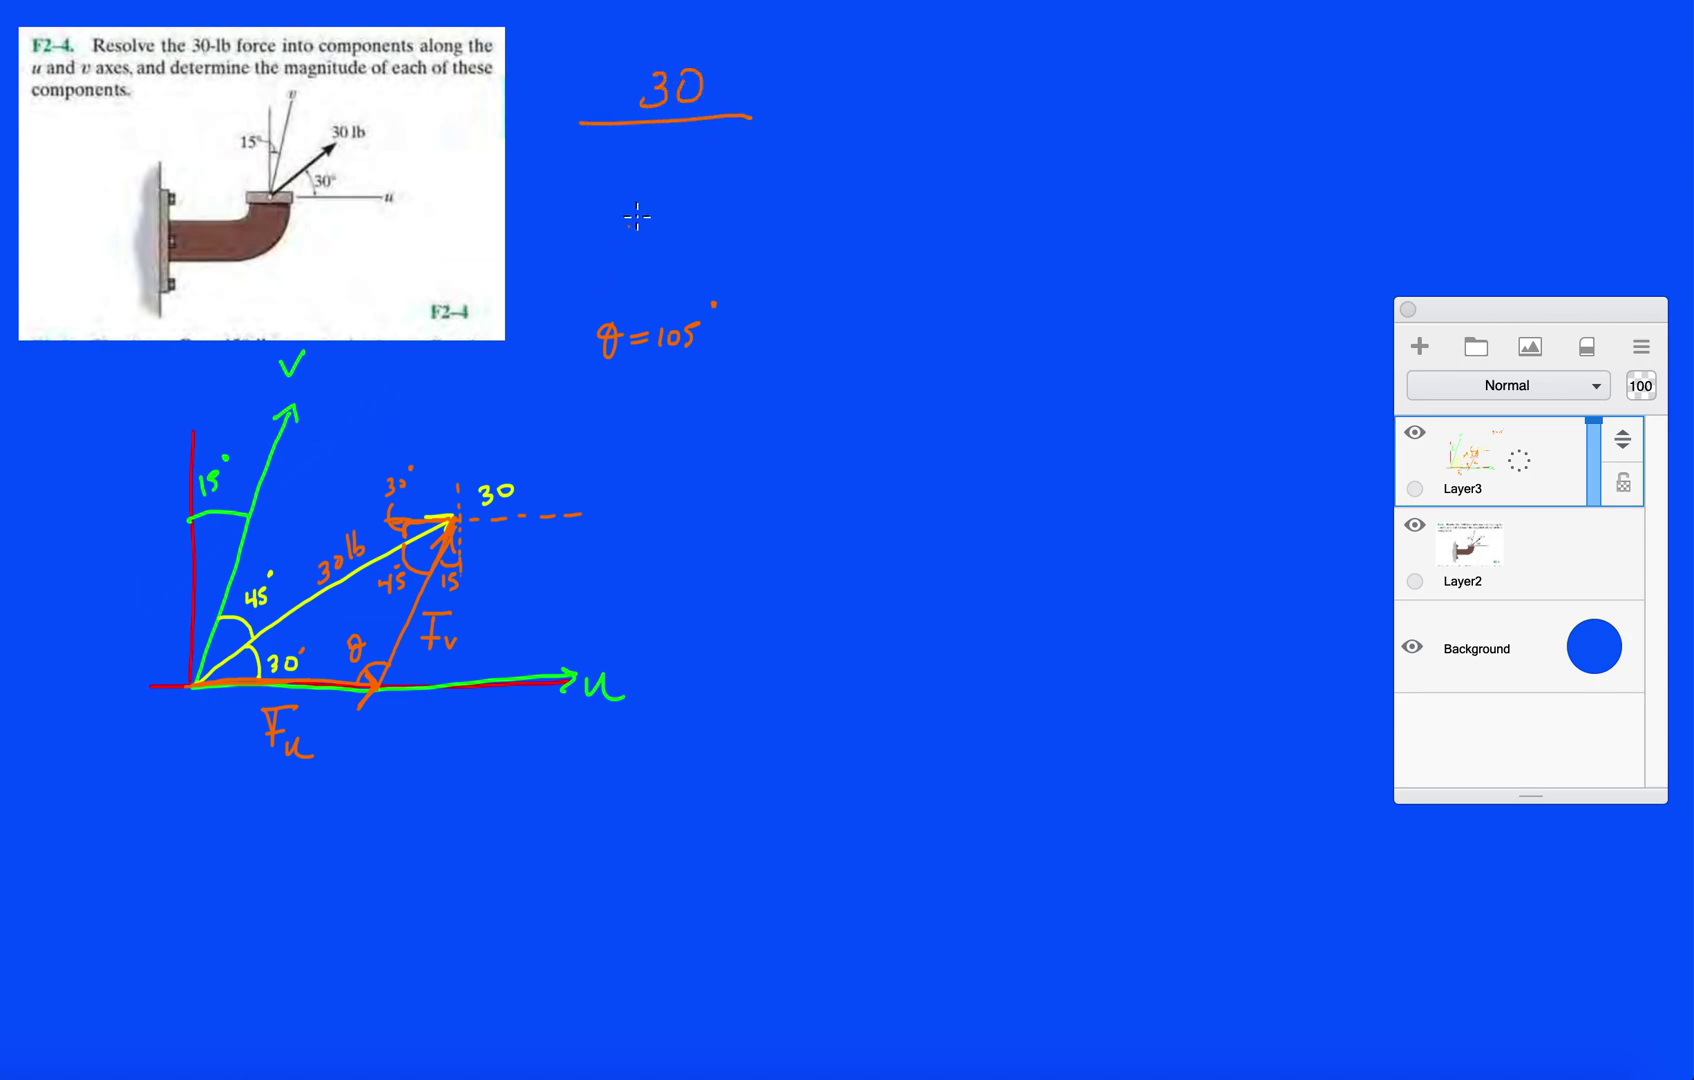
pyautogui.moveTo(622, 148)
pyautogui.mouseDown()
pyautogui.moveTo(603, 173)
pyautogui.moveTo(632, 172)
pyautogui.mouseUp()
pyautogui.moveTo(639, 173)
pyautogui.mouseDown()
pyautogui.moveTo(650, 158)
pyautogui.moveTo(680, 181)
pyautogui.moveTo(717, 156)
pyautogui.moveTo(733, 196)
pyautogui.mouseUp()
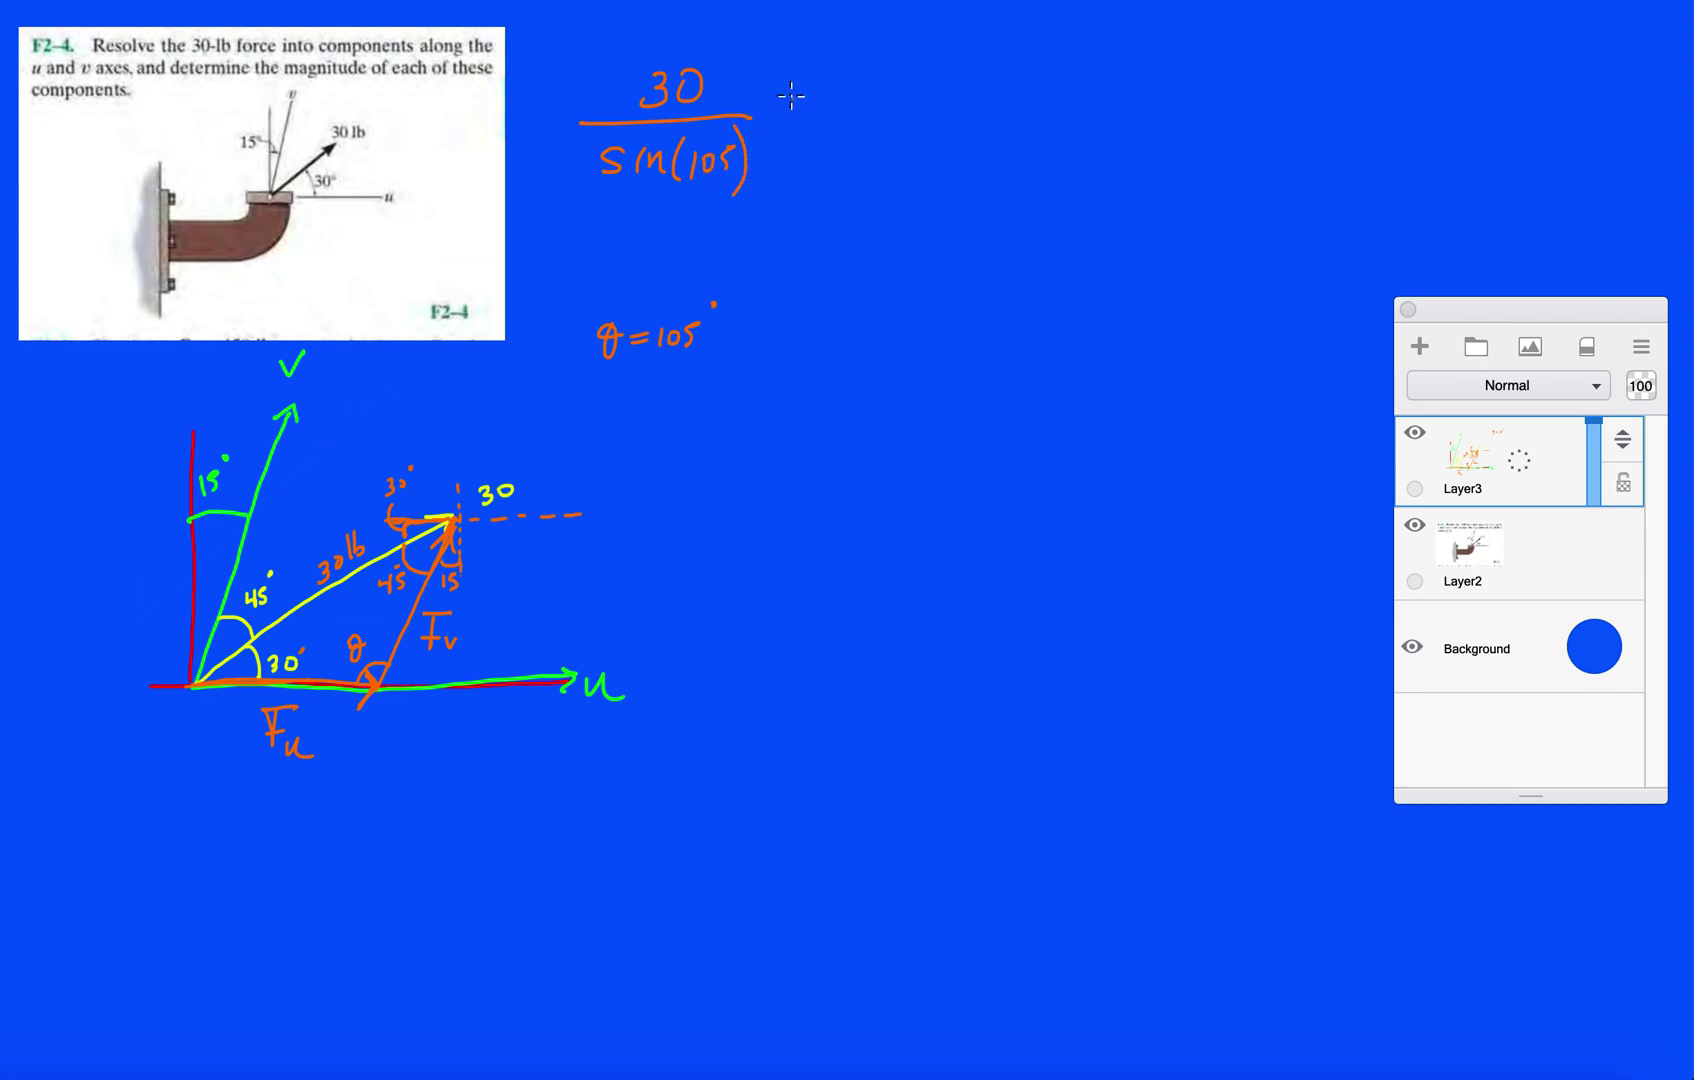
pyautogui.moveTo(789, 93); pyautogui.dragTo(815, 92)
pyautogui.moveTo(790, 103); pyautogui.dragTo(818, 102)
# Underline Fu on the diagram and write Fu as the next numerator.
pyautogui.moveTo(252, 774)
pyautogui.mouseDown()
pyautogui.moveTo(310, 770)
pyautogui.moveTo(292, 775)
pyautogui.mouseUp()
pyautogui.moveTo(867, 57)
pyautogui.mouseDown()
pyautogui.moveTo(860, 104)
pyautogui.moveTo(897, 62)
pyautogui.mouseUp()
pyautogui.moveTo(846, 106)
pyautogui.mouseDown()
pyautogui.moveTo(907, 97)
pyautogui.moveTo(878, 92)
pyautogui.moveTo(872, 124)
pyautogui.moveTo(848, 124)
pyautogui.moveTo(944, 120)
pyautogui.mouseUp()
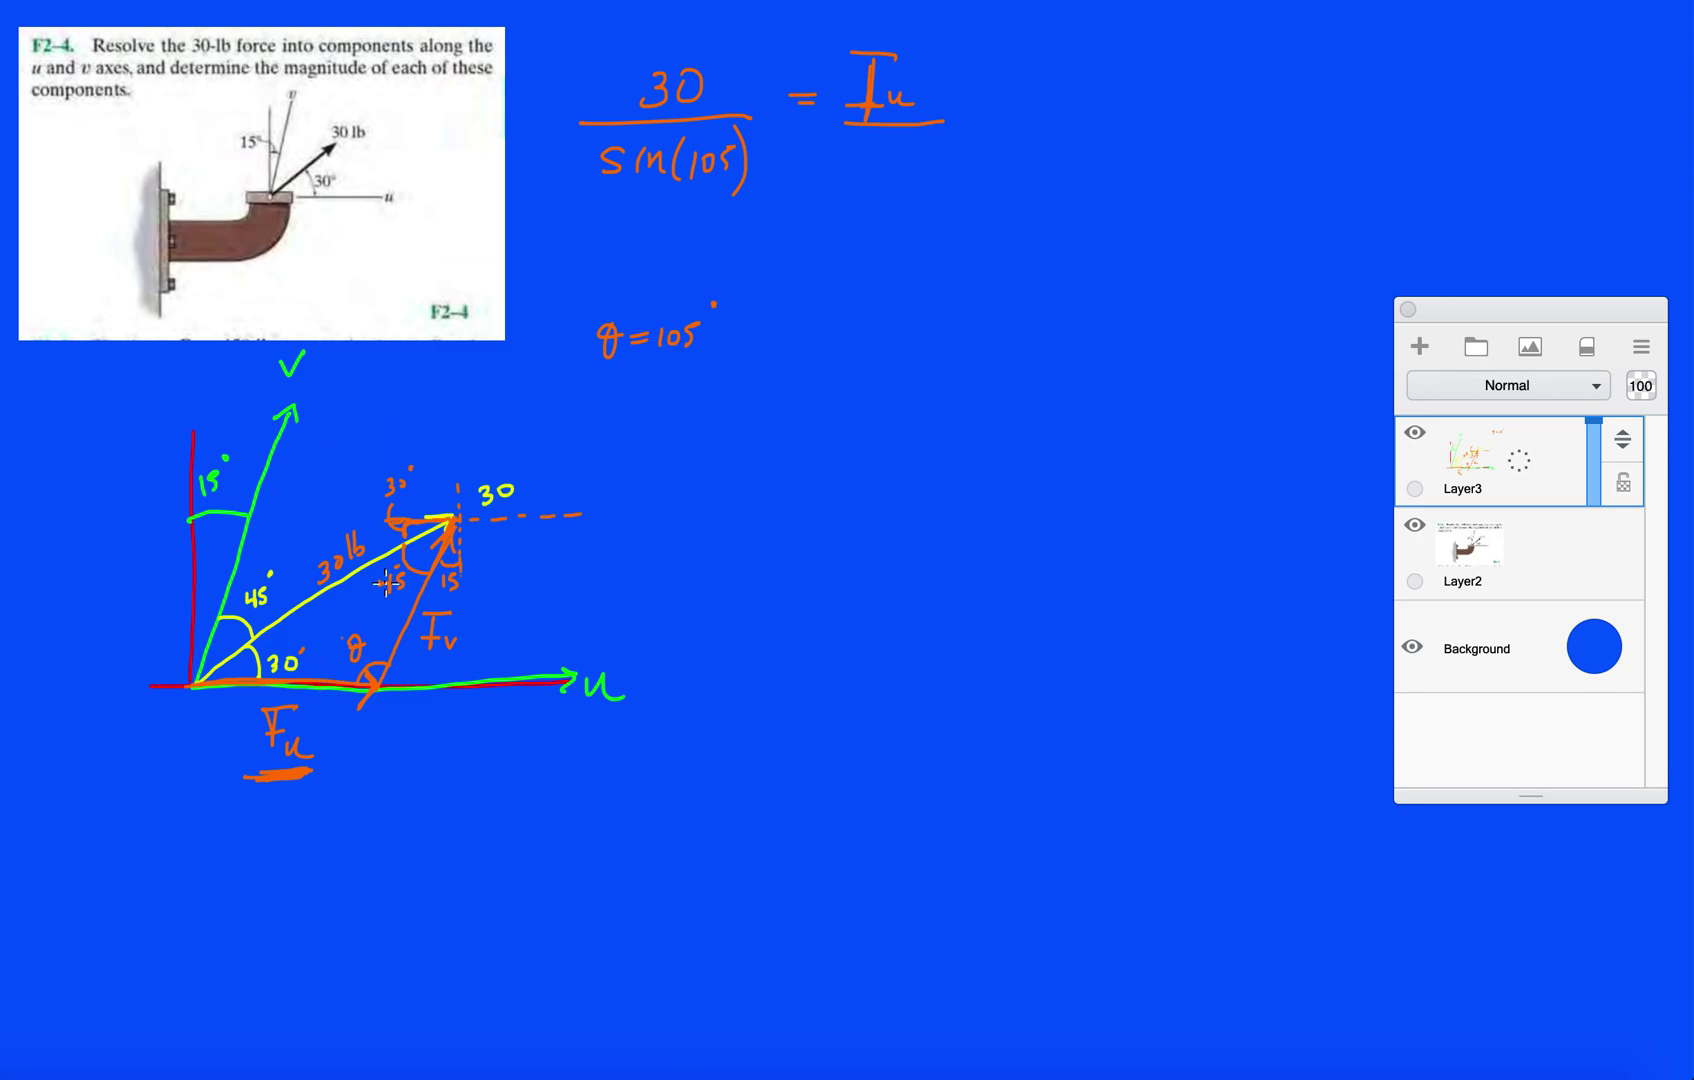
# Write sin45 under Fu and the result Fu = 21.9 ~22 lb below the equation.
pyautogui.moveTo(862, 142)
pyautogui.mouseDown()
pyautogui.moveTo(900, 160)
pyautogui.moveTo(921, 147)
pyautogui.moveTo(931, 178)
pyautogui.mouseUp()
pyautogui.moveTo(830, 243)
pyautogui.mouseDown()
pyautogui.moveTo(829, 294)
pyautogui.moveTo(864, 239)
pyautogui.moveTo(851, 267)
pyautogui.moveTo(884, 284)
pyautogui.moveTo(915, 261)
pyautogui.mouseUp()
pyautogui.moveTo(900, 269); pyautogui.dragTo(918, 269)
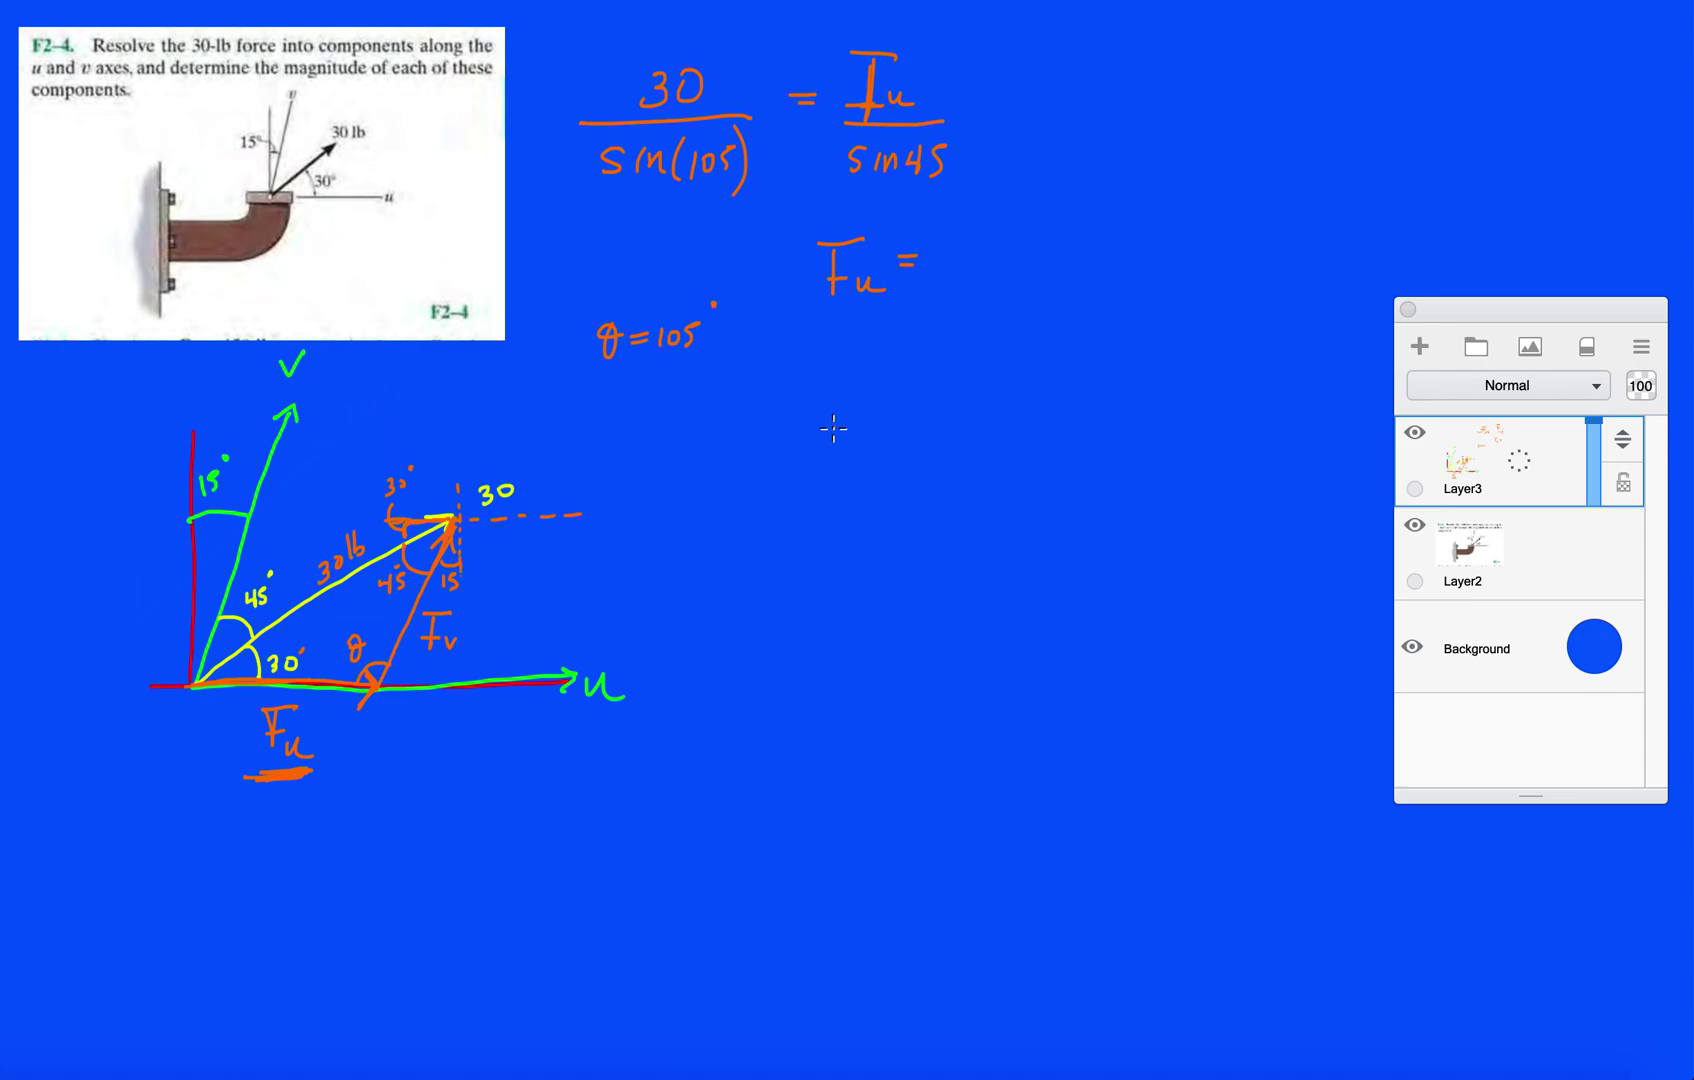
pyautogui.moveTo(936, 250)
pyautogui.mouseDown()
pyautogui.moveTo(962, 276)
pyautogui.moveTo(1053, 258)
pyautogui.moveTo(1084, 276)
pyautogui.mouseUp()
pyautogui.click(975, 275)
pyautogui.moveTo(1087, 253); pyautogui.dragTo(1111, 270)
pyautogui.moveTo(1120, 236)
pyautogui.mouseDown()
pyautogui.moveTo(1117, 268)
pyautogui.moveTo(1131, 266)
pyautogui.mouseUp()
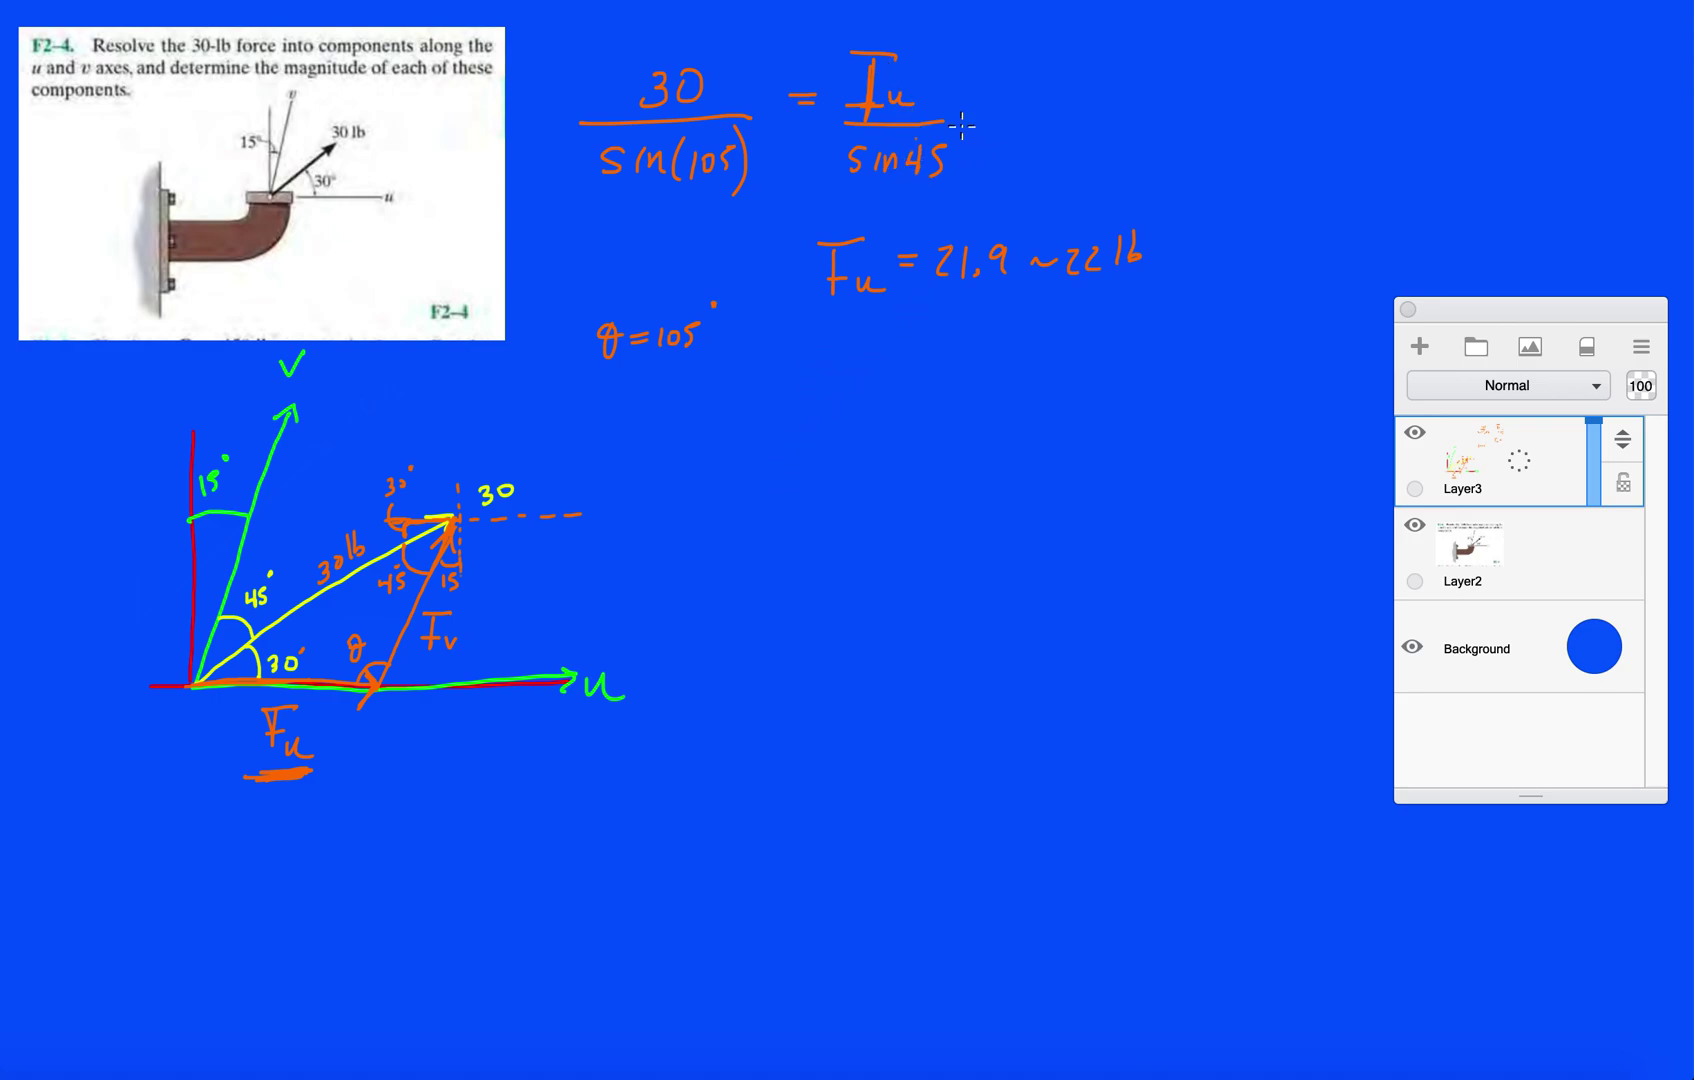
# Add another equals sign after Fu/sin45 and start writing F.
pyautogui.moveTo(995, 97); pyautogui.dragTo(1018, 95)
pyautogui.moveTo(995, 108); pyautogui.dragTo(1056, 106)
pyautogui.moveTo(1053, 56)
pyautogui.mouseDown()
pyautogui.moveTo(1096, 50)
pyautogui.moveTo(1078, 88)
pyautogui.moveTo(1106, 86)
pyautogui.moveTo(1119, 111)
pyautogui.moveTo(1045, 158)
pyautogui.moveTo(1096, 157)
pyautogui.mouseUp()
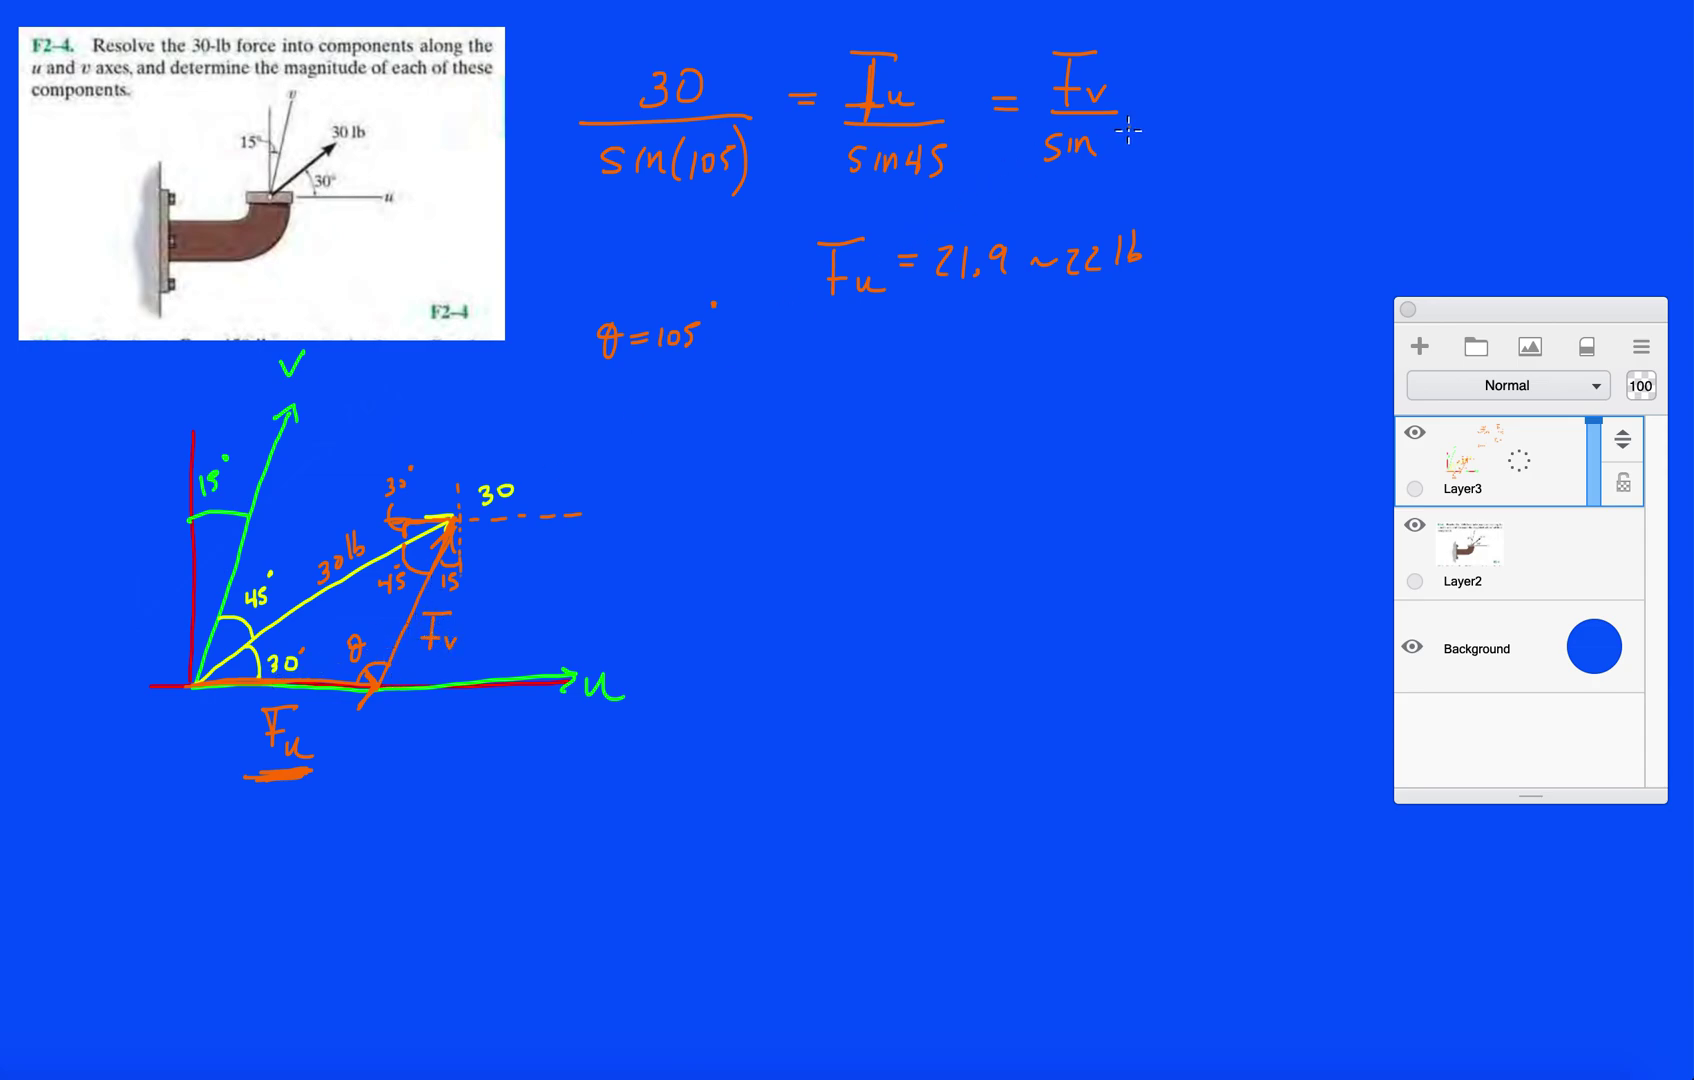
# Complete the sin30 denominator and write Fv = 15.5 lb beneath the Fu result.
pyautogui.moveTo(1104, 136); pyautogui.dragTo(1104, 158)
pyautogui.moveTo(1133, 140); pyautogui.dragTo(1132, 141)
pyautogui.moveTo(845, 345); pyautogui.dragTo(843, 398)
pyautogui.moveTo(825, 332); pyautogui.dragTo(874, 330)
pyautogui.moveTo(836, 372)
pyautogui.mouseDown()
pyautogui.moveTo(884, 379)
pyautogui.moveTo(929, 356)
pyautogui.mouseUp()
pyautogui.moveTo(908, 373); pyautogui.dragTo(962, 385)
pyautogui.moveTo(999, 348)
pyautogui.mouseDown()
pyautogui.moveTo(980, 384)
pyautogui.moveTo(1035, 368)
pyautogui.moveTo(1034, 385)
pyautogui.mouseUp()
pyautogui.click(1013, 380)
pyautogui.moveTo(1065, 340)
pyautogui.mouseDown()
pyautogui.moveTo(1063, 390)
pyautogui.moveTo(1090, 380)
pyautogui.mouseUp()
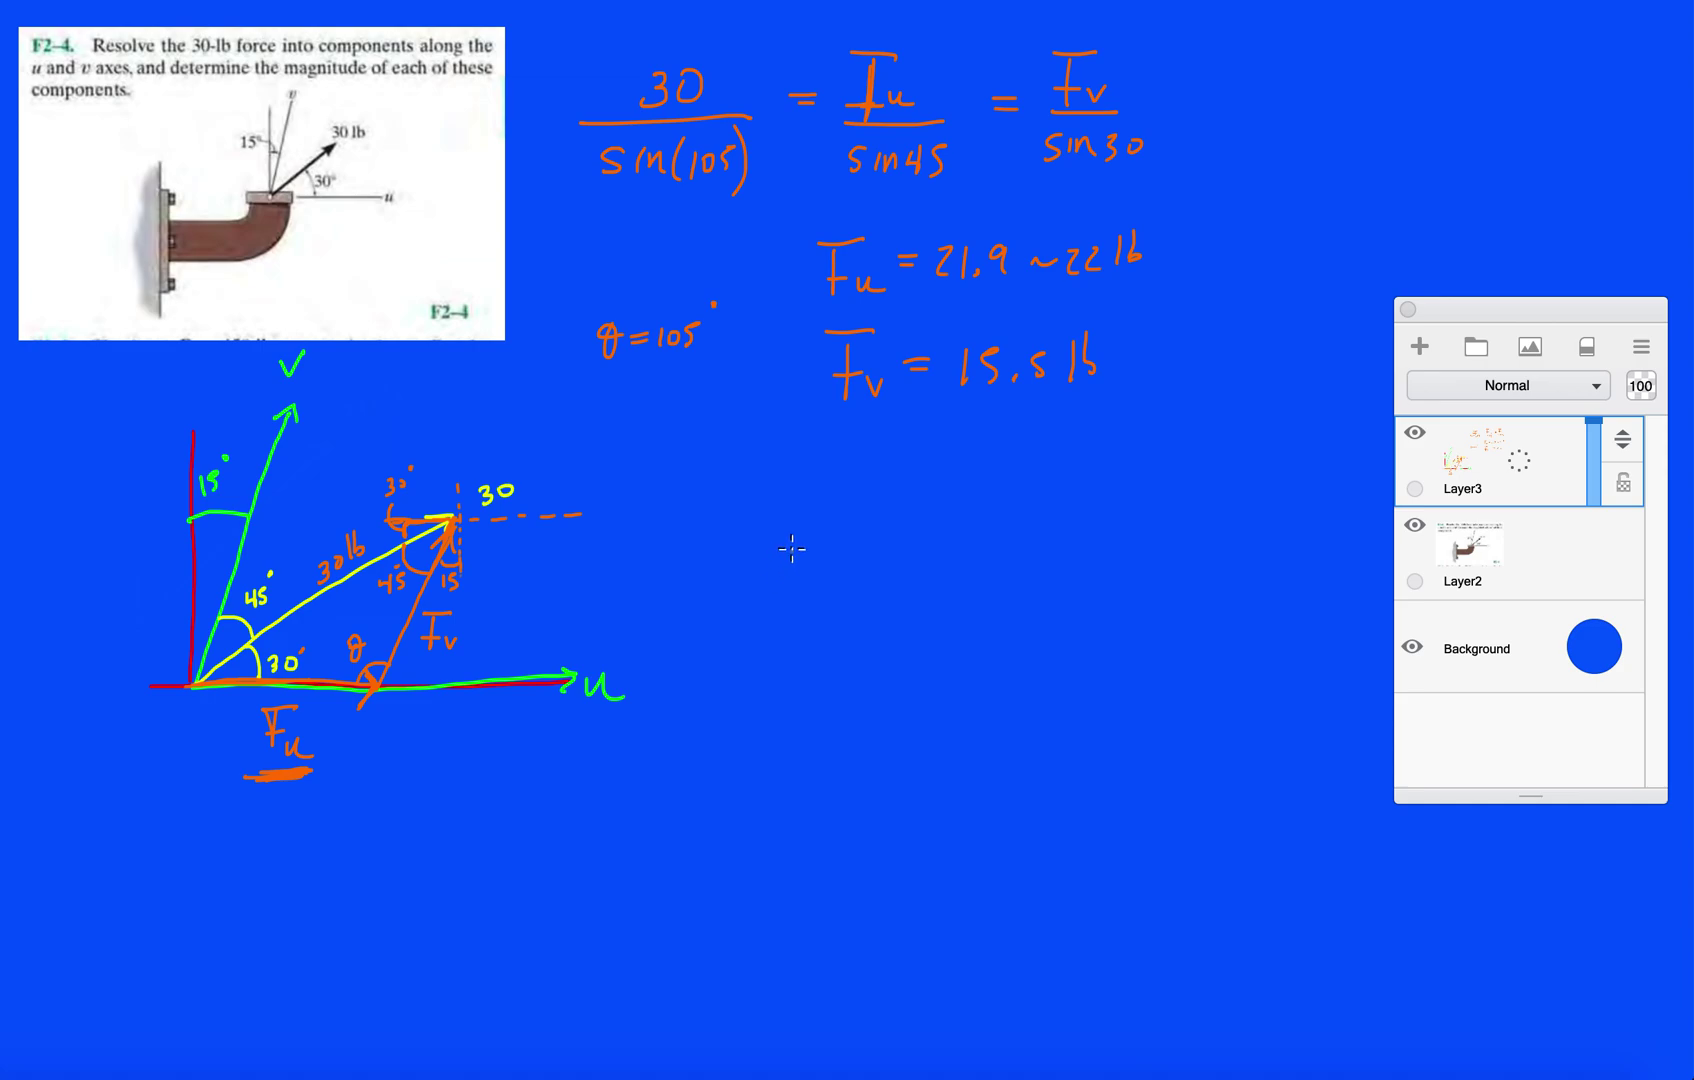
pyautogui.moveTo(790, 540); pyautogui.dragTo(786, 602)
pyautogui.moveTo(771, 542)
pyautogui.mouseDown()
pyautogui.moveTo(820, 536)
pyautogui.moveTo(828, 600)
pyautogui.moveTo(845, 590)
pyautogui.mouseUp()
pyautogui.moveTo(843, 520); pyautogui.dragTo(860, 546)
pyautogui.moveTo(864, 577); pyautogui.dragTo(896, 578)
pyautogui.moveTo(881, 560)
pyautogui.mouseDown()
pyautogui.moveTo(881, 595)
pyautogui.moveTo(915, 602)
pyautogui.mouseUp()
pyautogui.moveTo(906, 545)
pyautogui.mouseDown()
pyautogui.moveTo(946, 541)
pyautogui.moveTo(936, 569)
pyautogui.moveTo(970, 568)
pyautogui.mouseUp()
pyautogui.moveTo(980, 528); pyautogui.dragTo(983, 548)
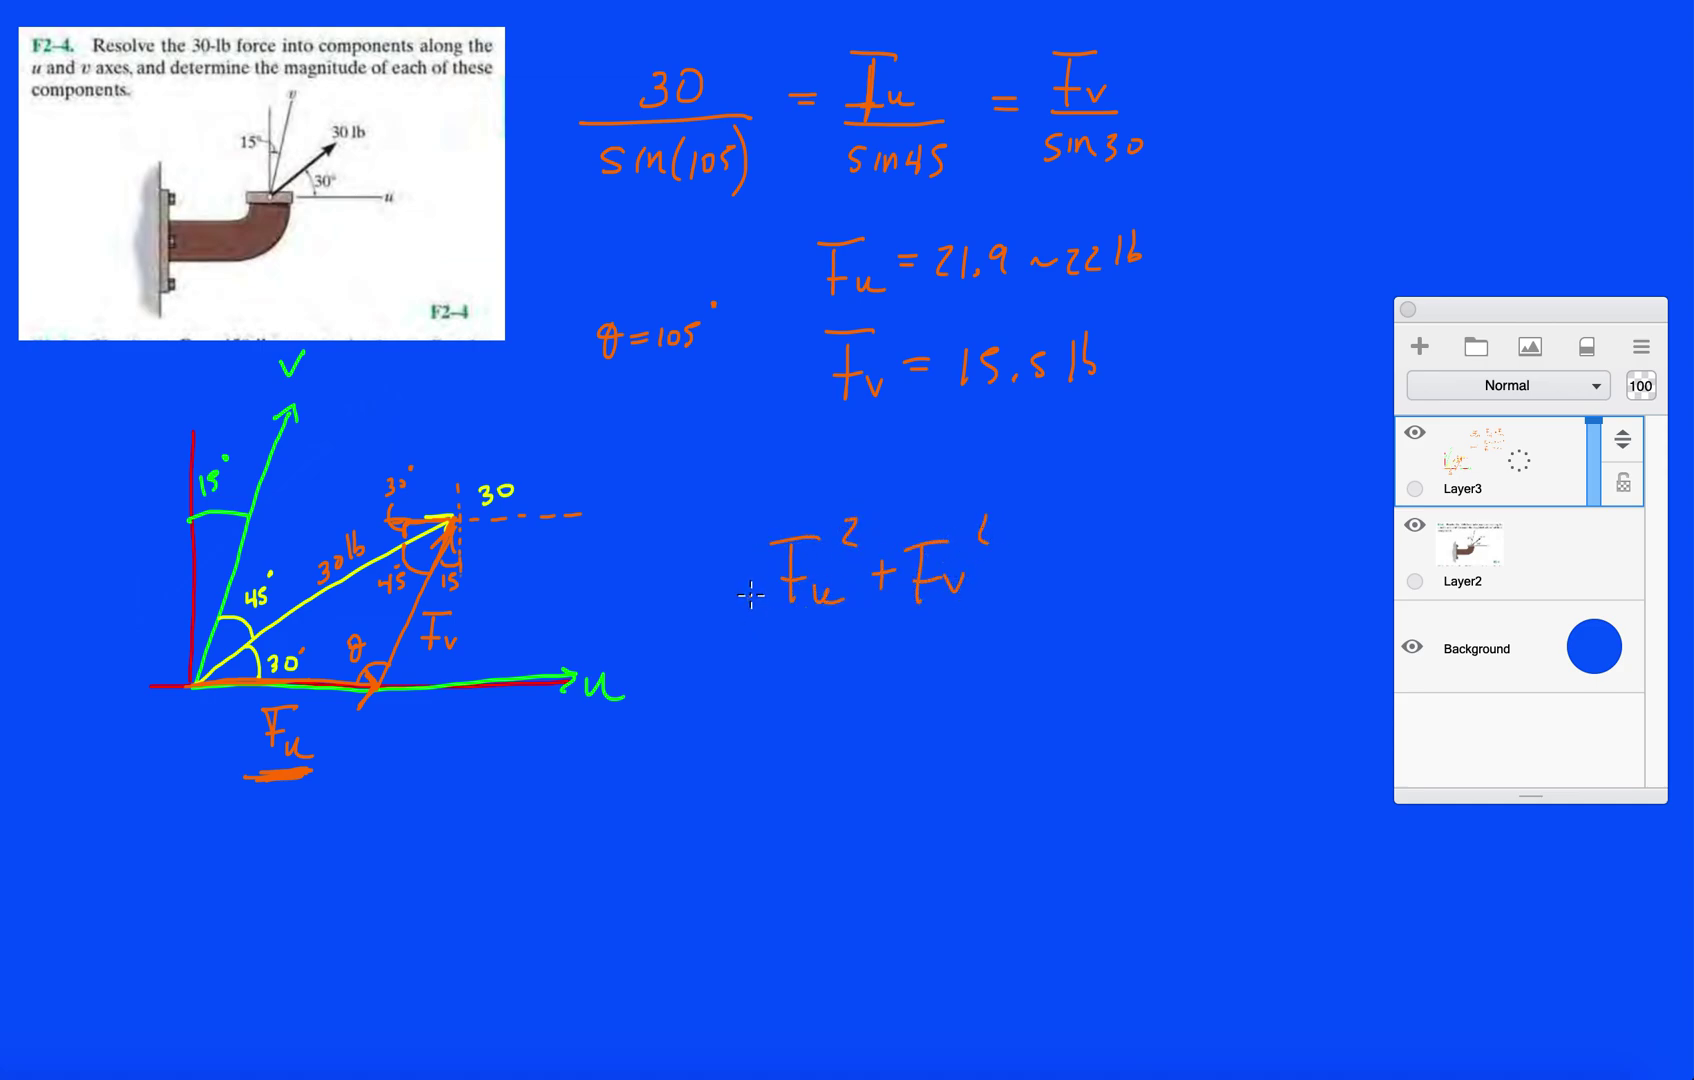
pyautogui.moveTo(752, 540); pyautogui.dragTo(907, 483)
pyautogui.moveTo(704, 573)
pyautogui.mouseDown()
pyautogui.moveTo(726, 584)
pyautogui.moveTo(648, 612)
pyautogui.moveTo(678, 610)
pyautogui.mouseUp()
pyautogui.moveTo(832, 629)
pyautogui.mouseDown()
pyautogui.moveTo(650, 575)
pyautogui.moveTo(824, 503)
pyautogui.moveTo(886, 588)
pyautogui.moveTo(960, 550)
pyautogui.mouseUp()
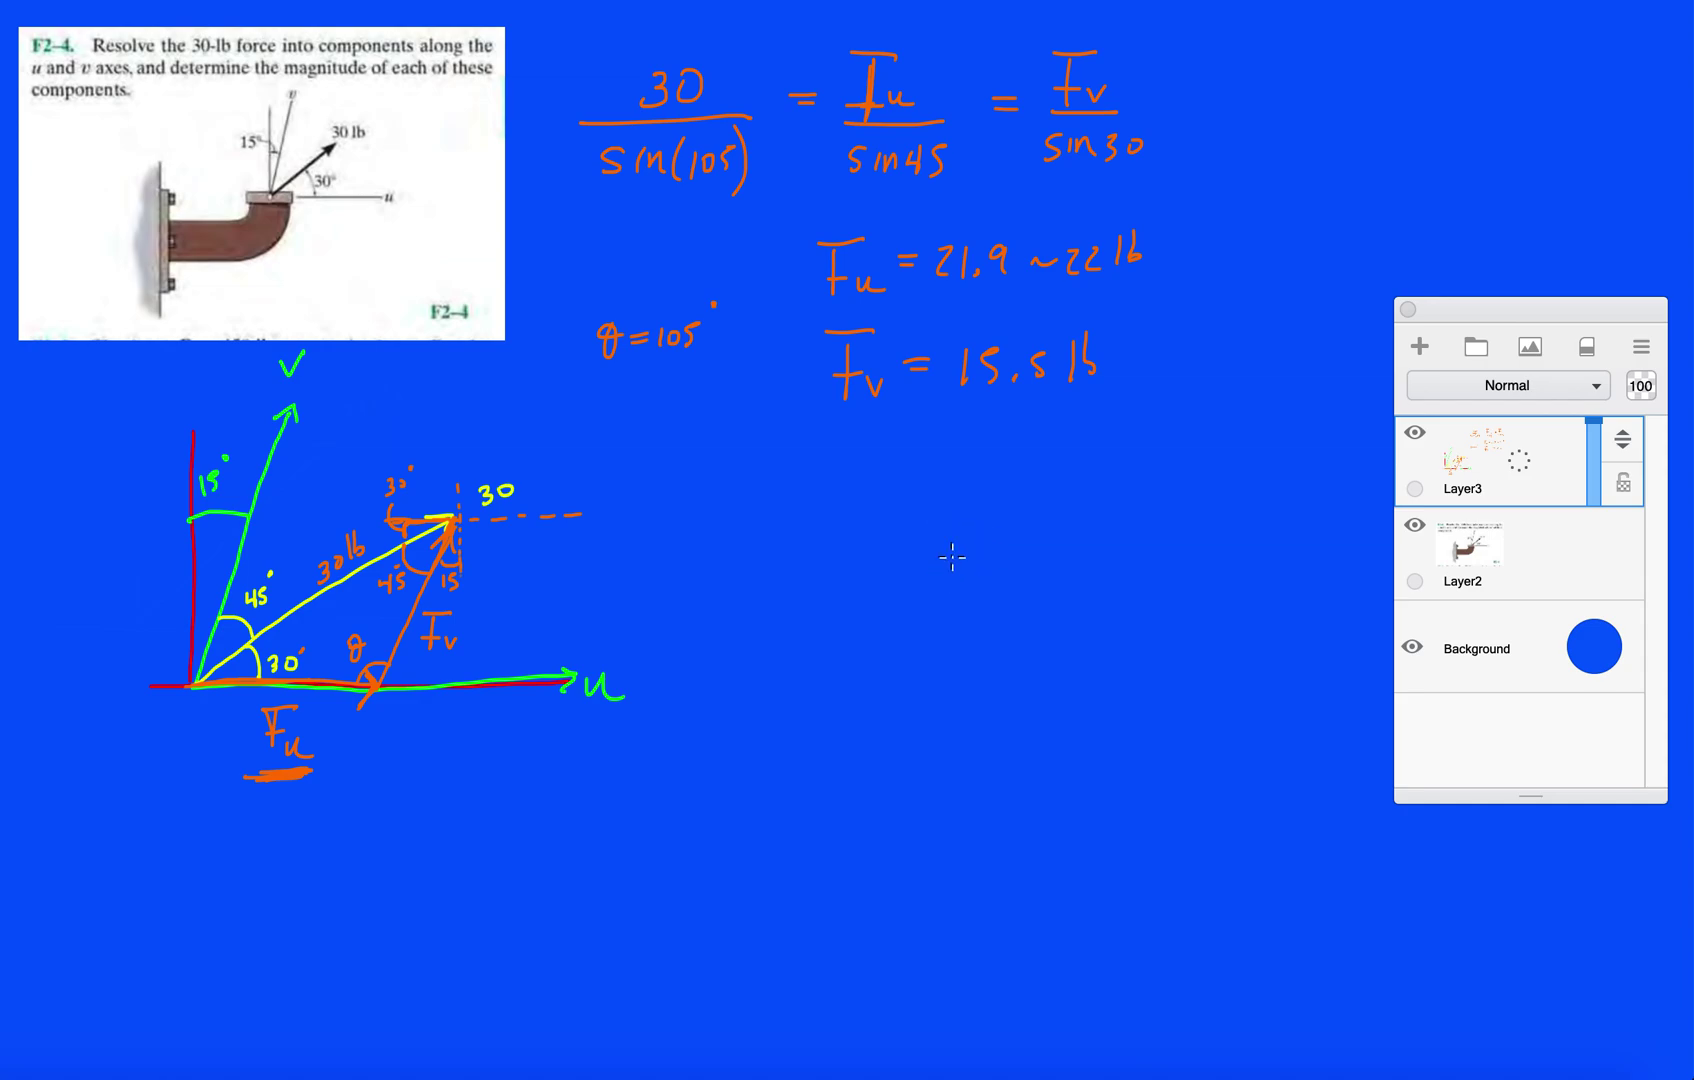
# Clear leftover marks and draw the orange box around the Fu and Fv answers.
pyautogui.moveTo(801, 254)
pyautogui.mouseDown()
pyautogui.moveTo(801, 410)
pyautogui.moveTo(820, 218)
pyautogui.moveTo(1096, 213)
pyautogui.moveTo(1152, 358)
pyautogui.moveTo(914, 434)
pyautogui.moveTo(826, 434)
pyautogui.moveTo(810, 412)
pyautogui.moveTo(822, 435)
pyautogui.mouseUp()
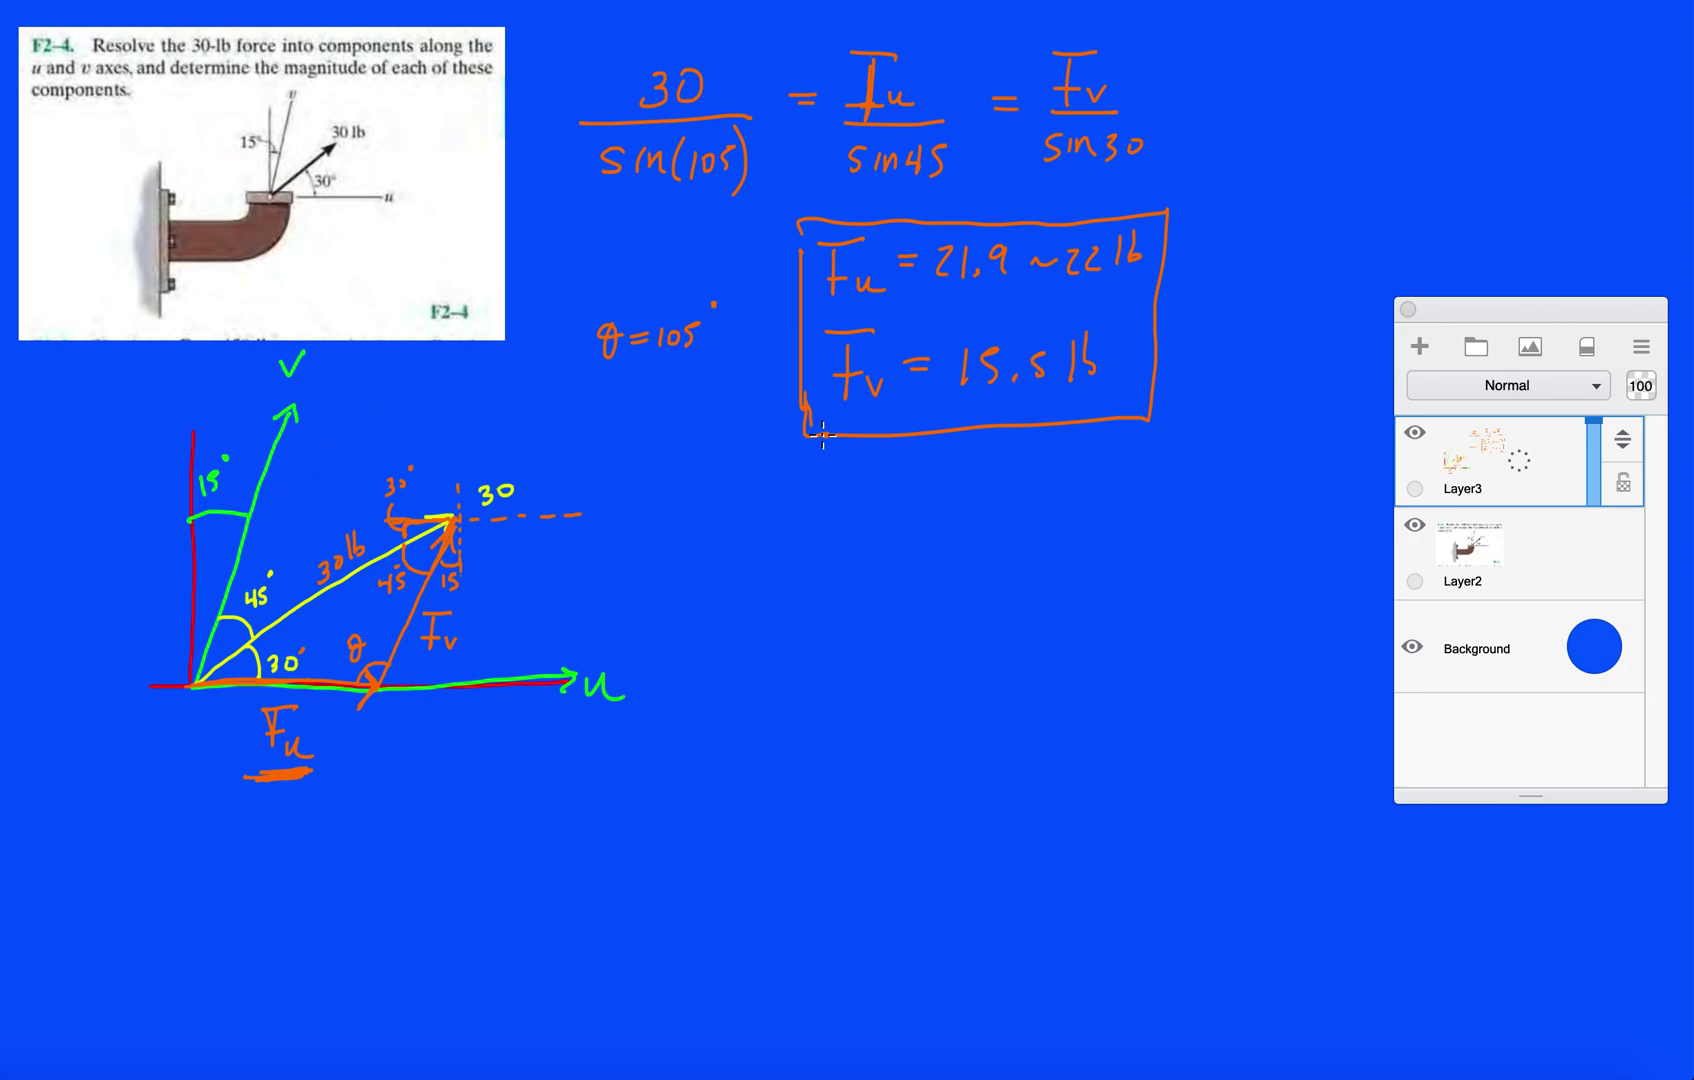